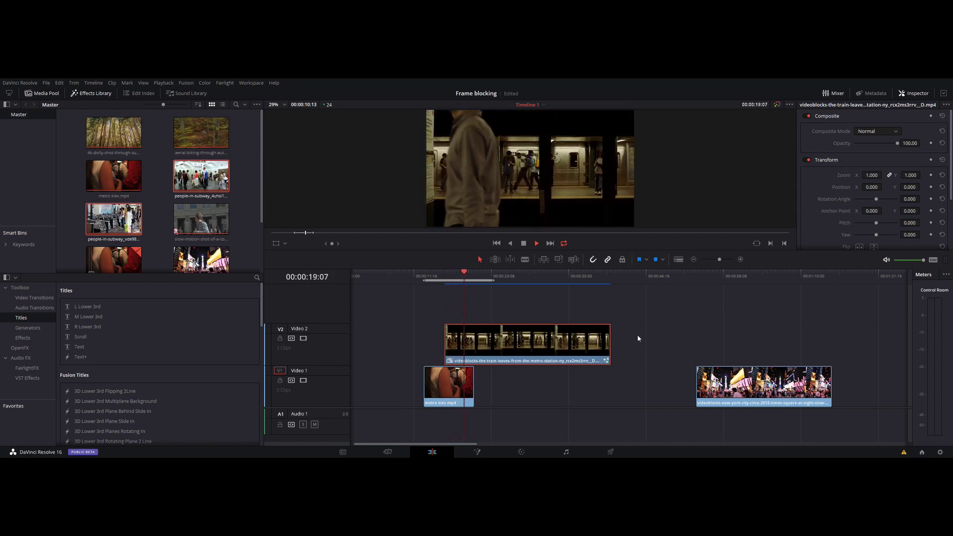
- Scroll along the timeline and briefly play from the metro kiev clip, then stop
scroll(585, 339, right, 3)
scroll(570, 337, right, 3)
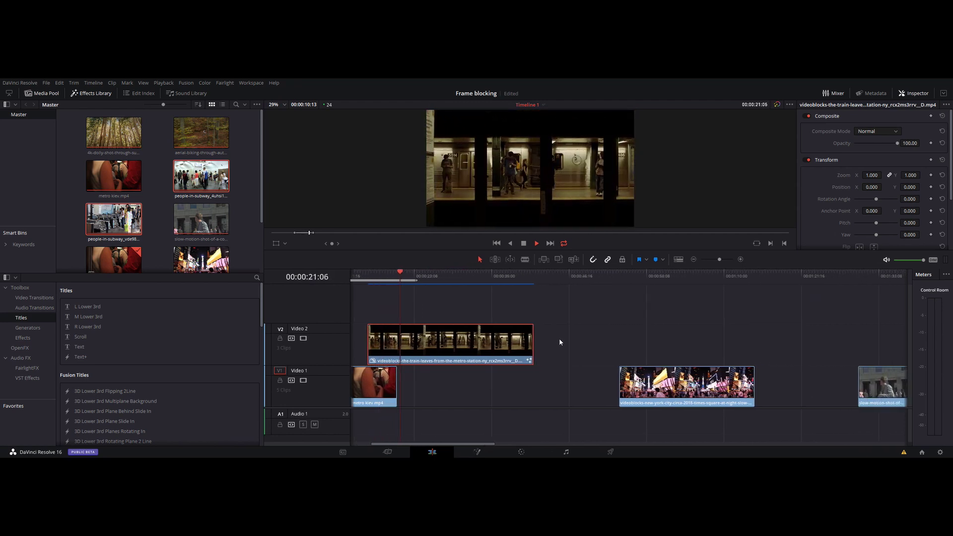
scroll(551, 308, right, 2)
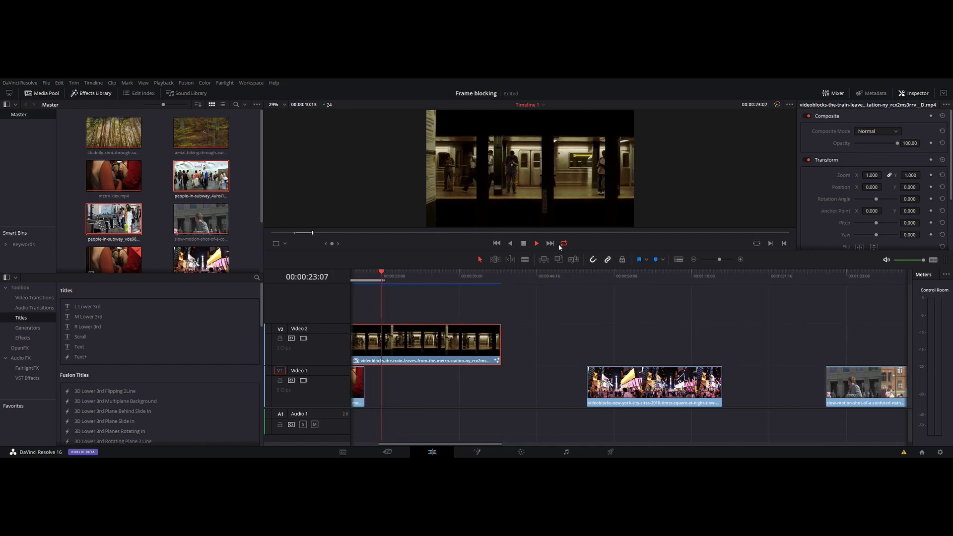
click(528, 245)
click(525, 244)
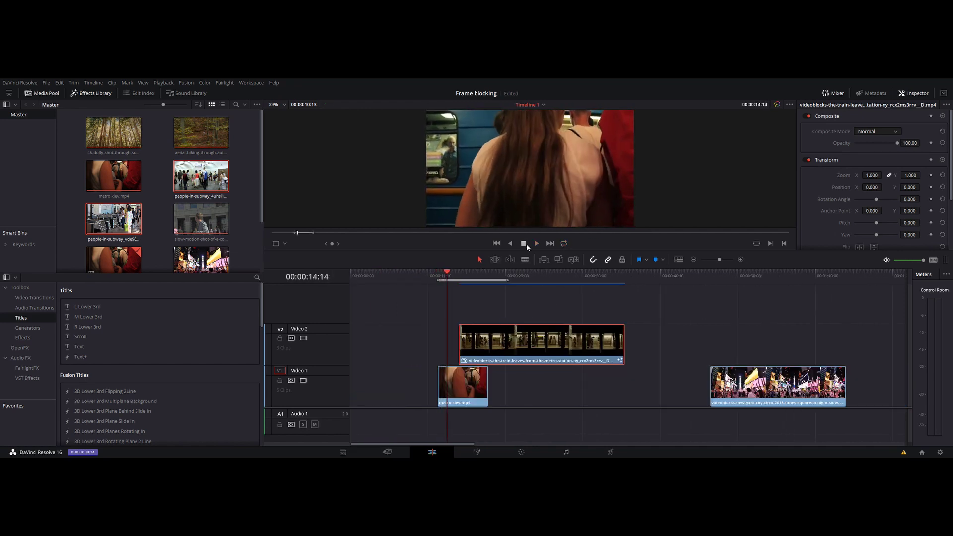
scroll(605, 322, right, 4)
scroll(605, 322, right, 6)
- Move the subway train clip later and preview it playing over the Times Square clip
mouse_move(403, 346)
mouse_down()
mouse_move(773, 338)
mouse_move(724, 339)
mouse_up()
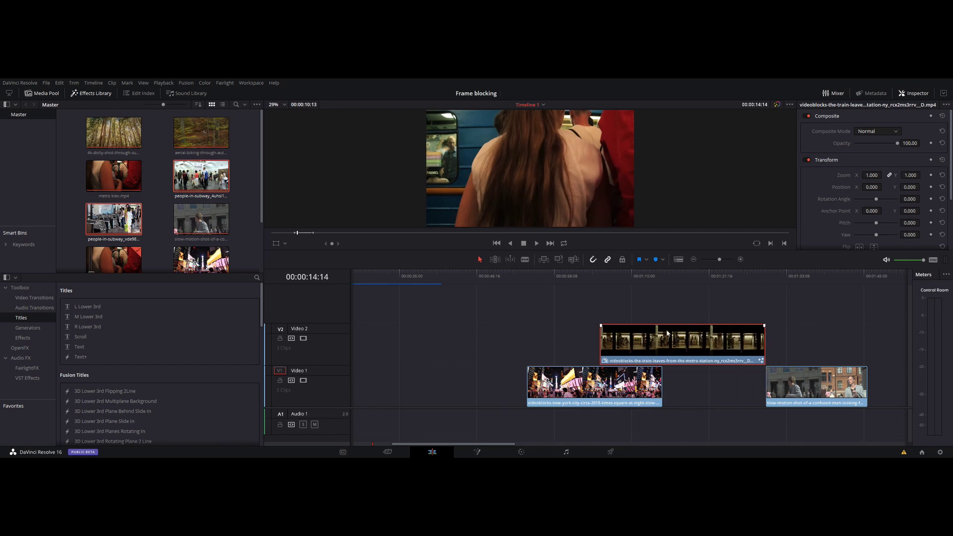
click(537, 275)
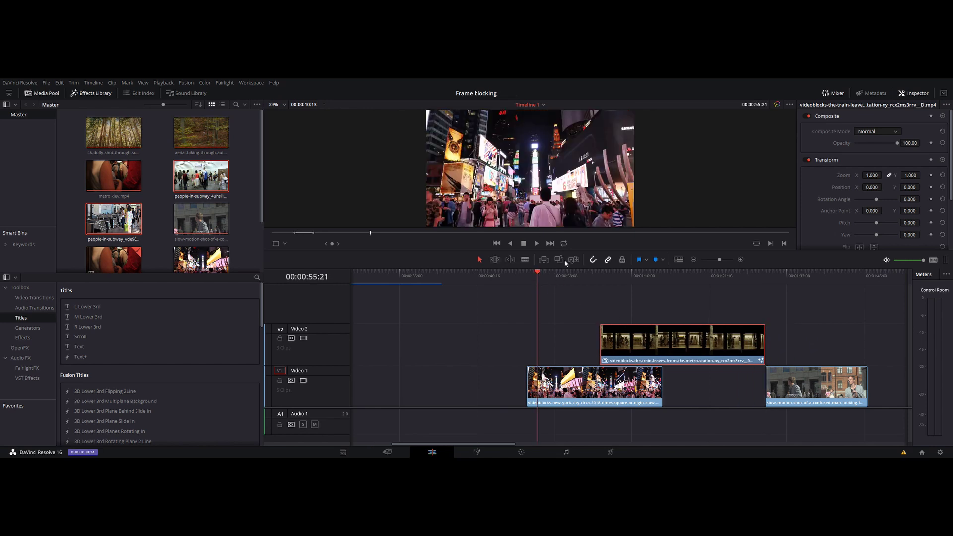
scroll(430, 326, left, 2)
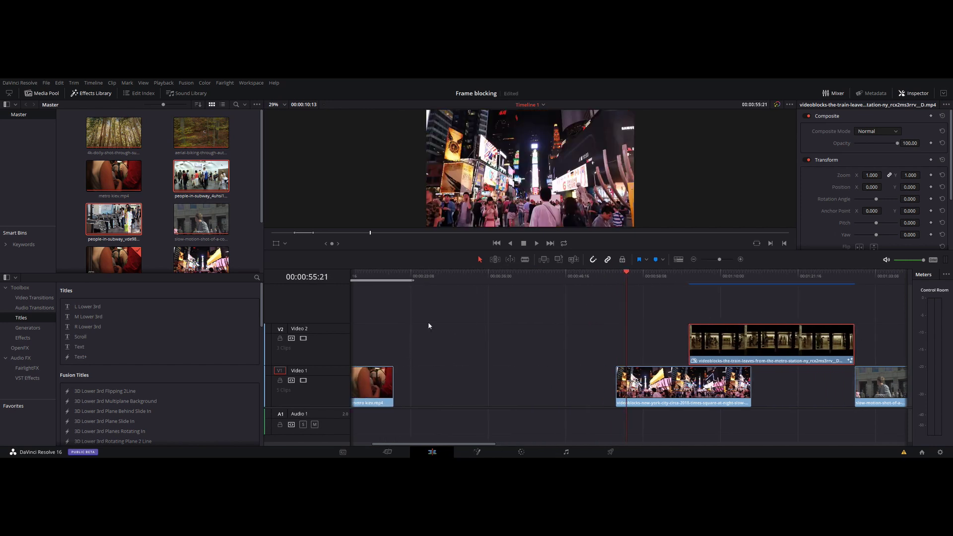
scroll(608, 293, right, 2)
click(574, 273)
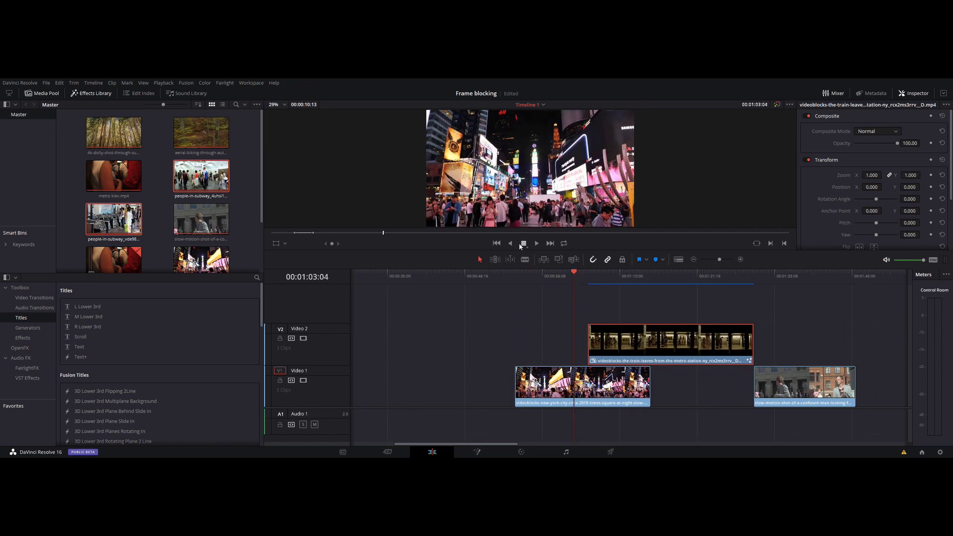
click(537, 243)
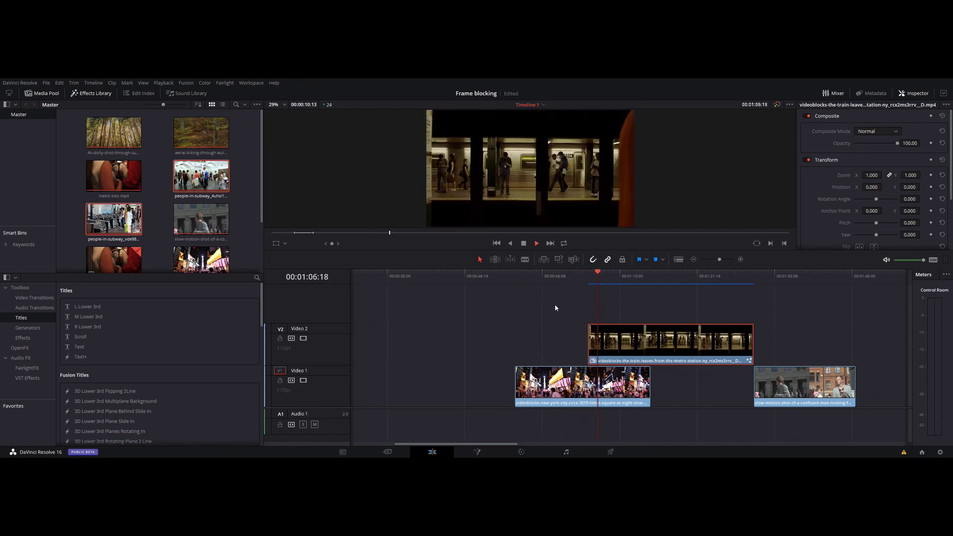
click(524, 243)
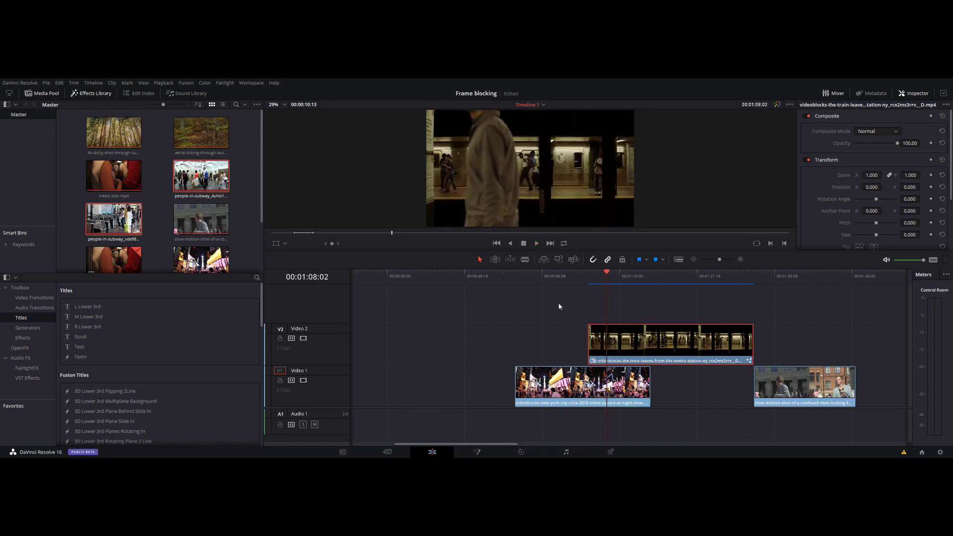
- Slide the train clip over the man clip, preview the overlap, then drag it back earlier
scroll(648, 306, left, 3)
scroll(624, 307, right, 7)
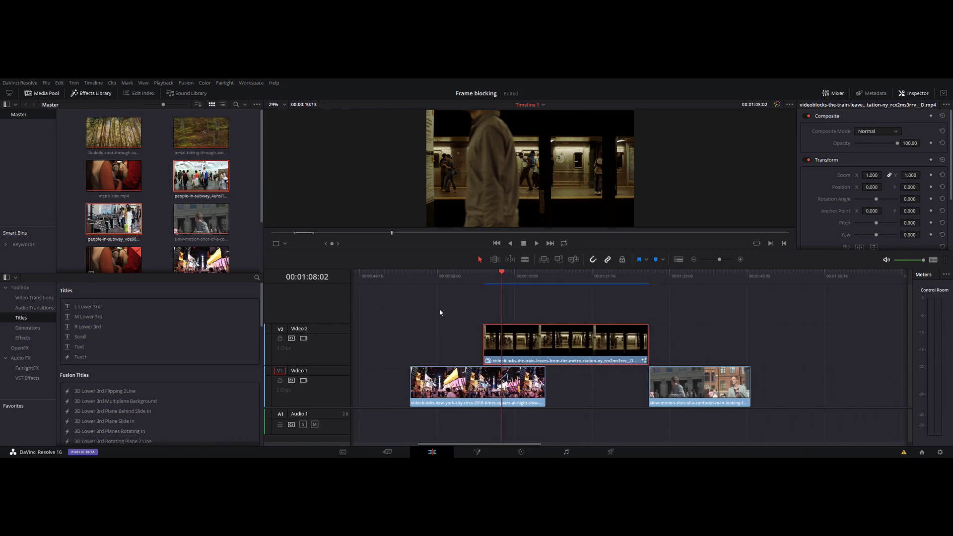
drag(501, 337, 698, 338)
click(650, 277)
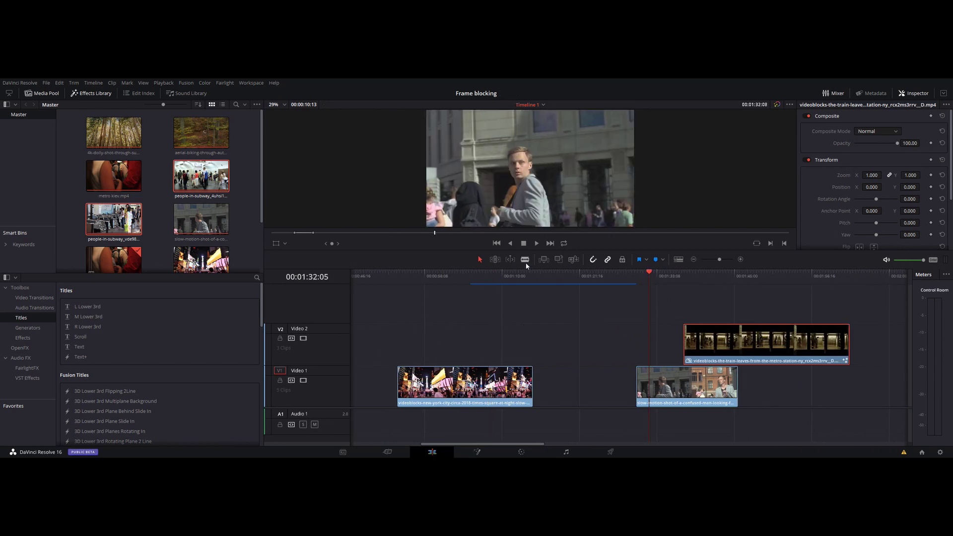
key(space)
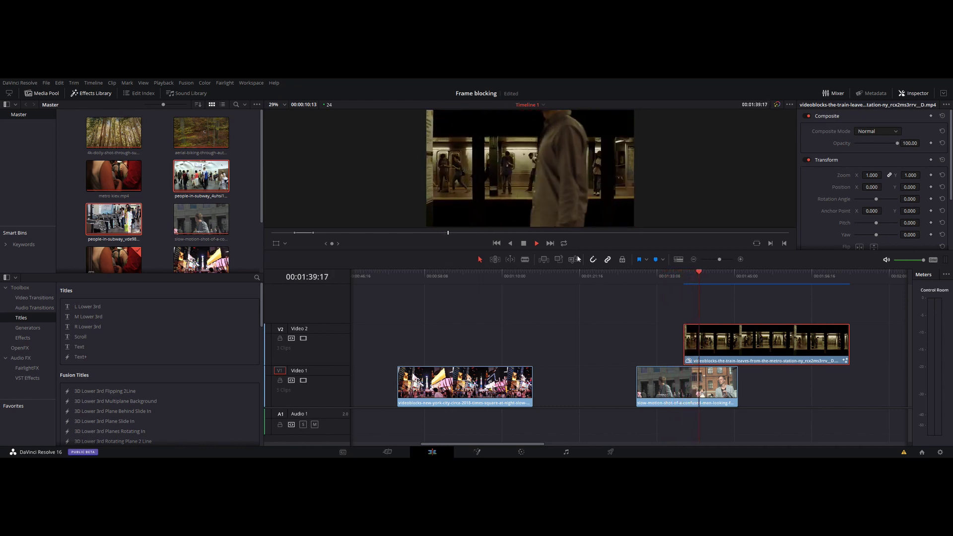
click(524, 243)
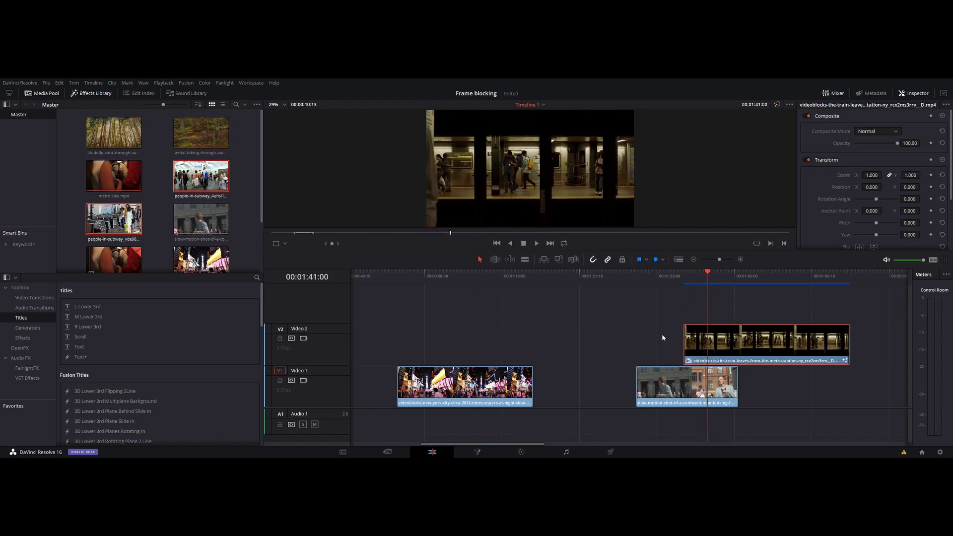
drag(689, 343, 453, 308)
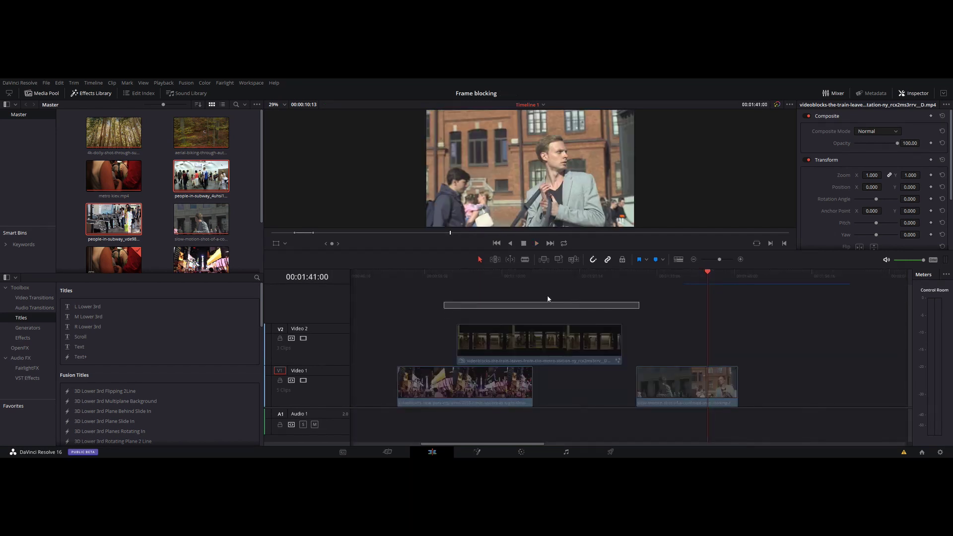
scroll(466, 319, left, 5)
- Drop the train clip over the end of metro kiev, play it from its start, park at 27:07
drag(759, 328, 426, 325)
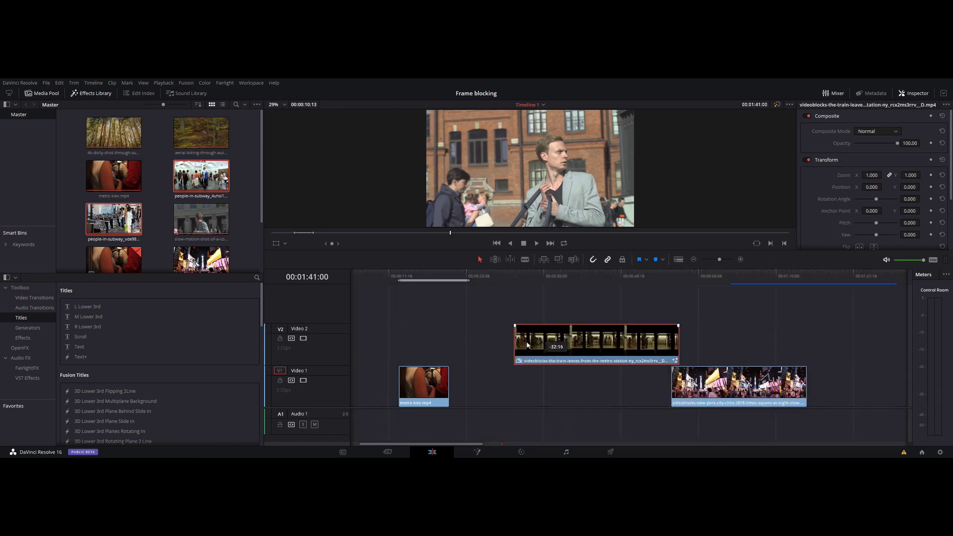
click(399, 276)
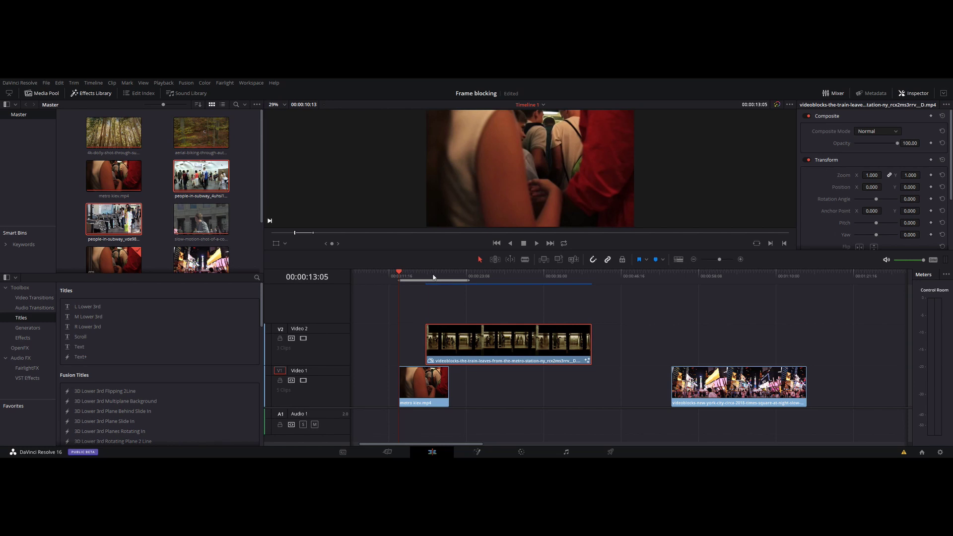
key(Down)
click(537, 243)
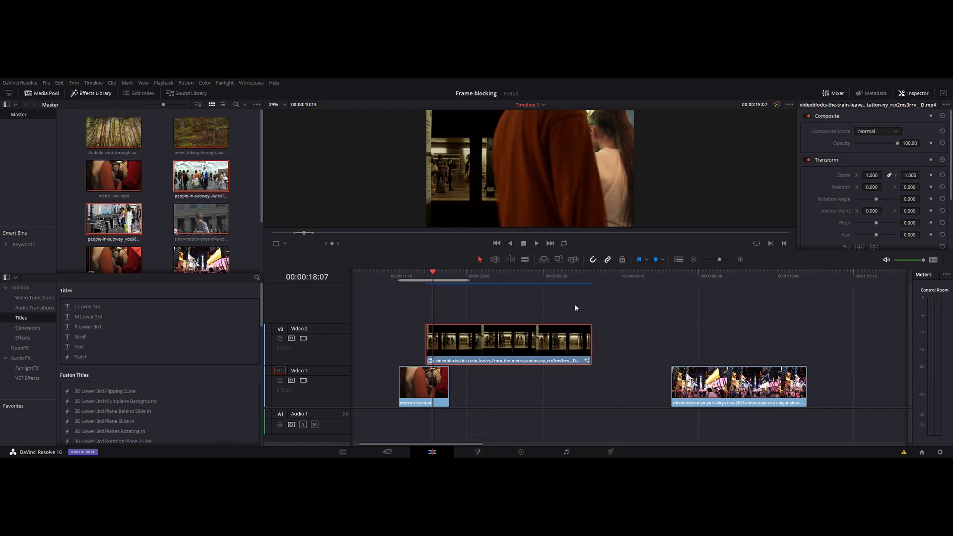
scroll(571, 307, right, 3)
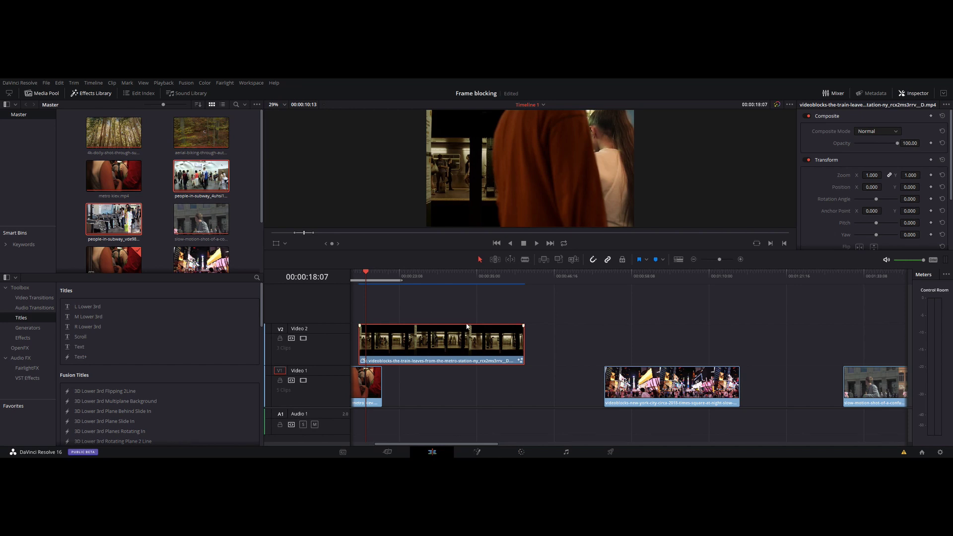
click(425, 273)
click(532, 452)
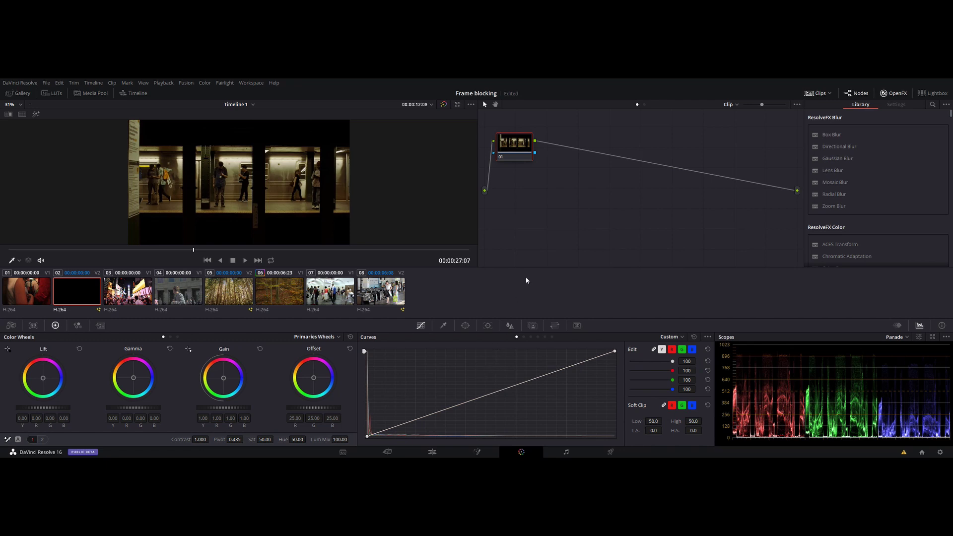
click(465, 326)
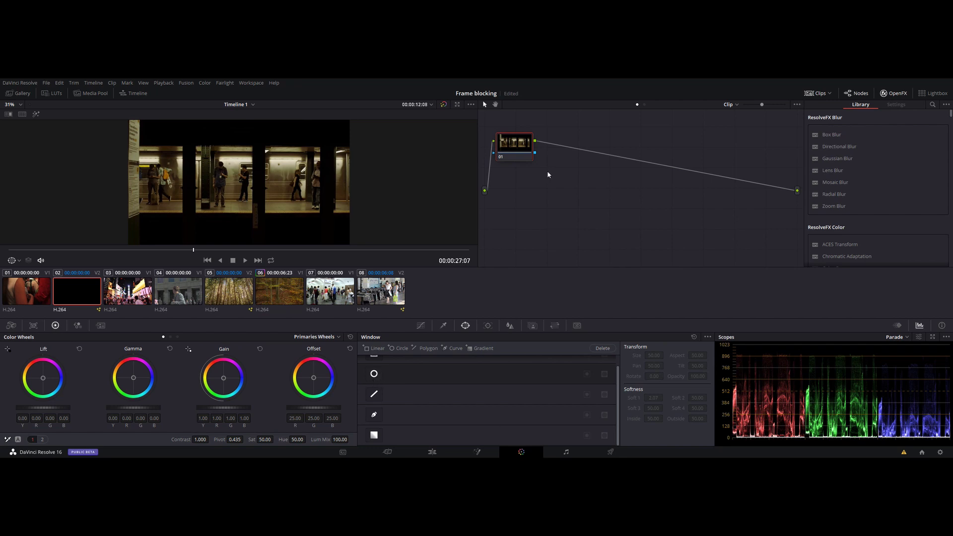
click(432, 451)
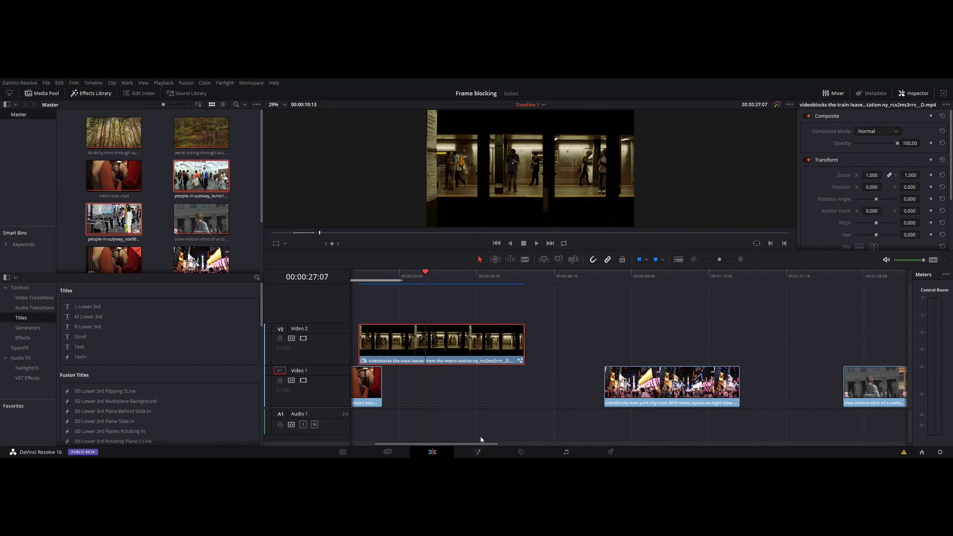
- Slide the Times Square clip later on Video 1 and open the subway train clip in Fusion
drag(643, 373, 732, 373)
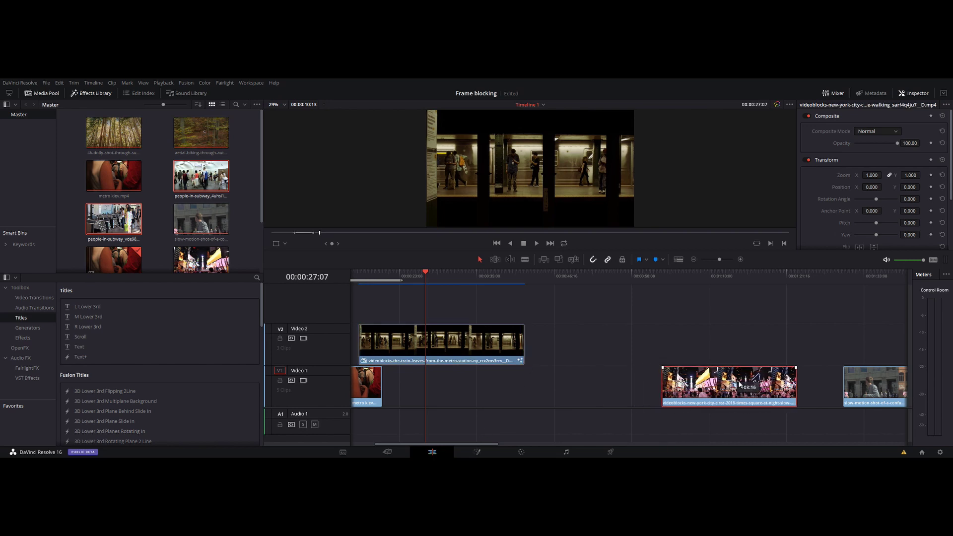
scroll(648, 351, left, 3)
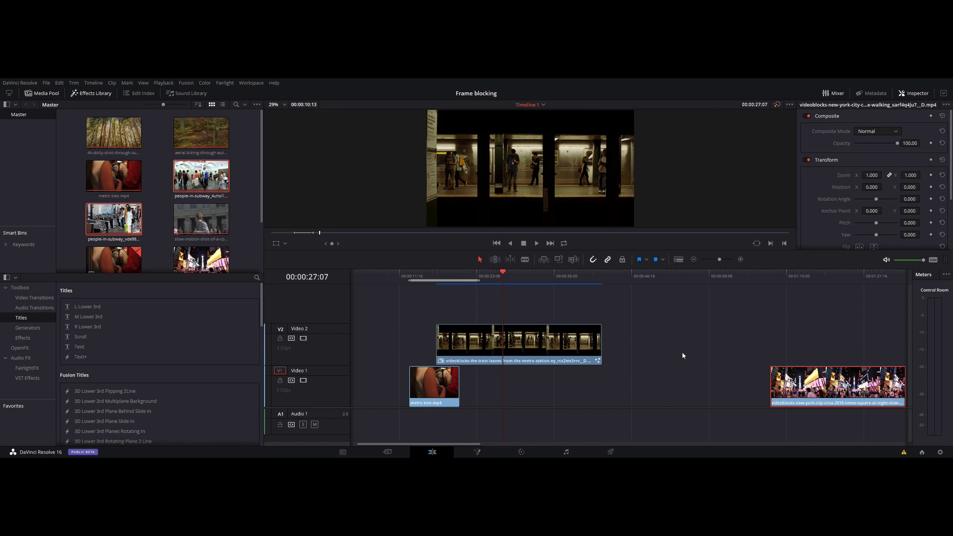
click(510, 343)
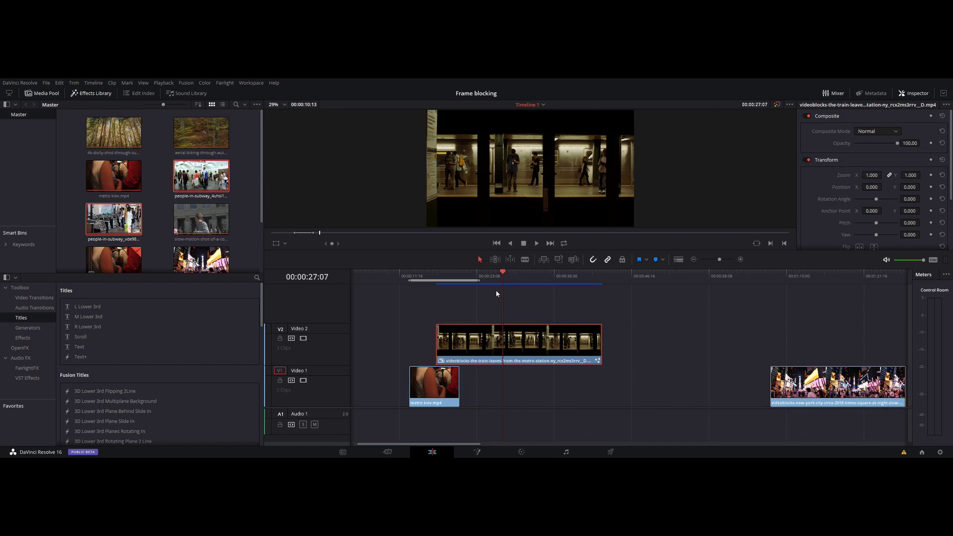
click(477, 451)
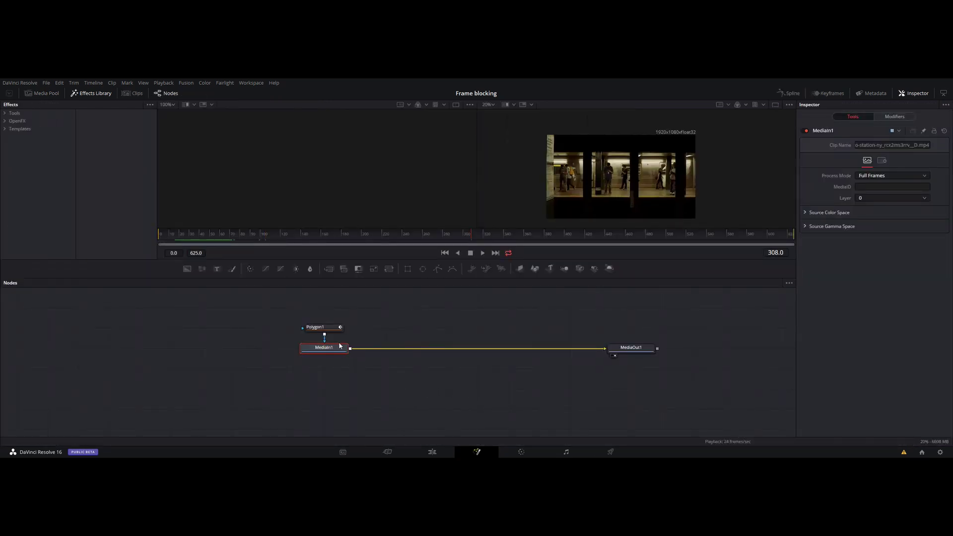
- Select Polygon1, scrub forward and back to frame 15 to inspect the mask, then return to Edit
click(316, 329)
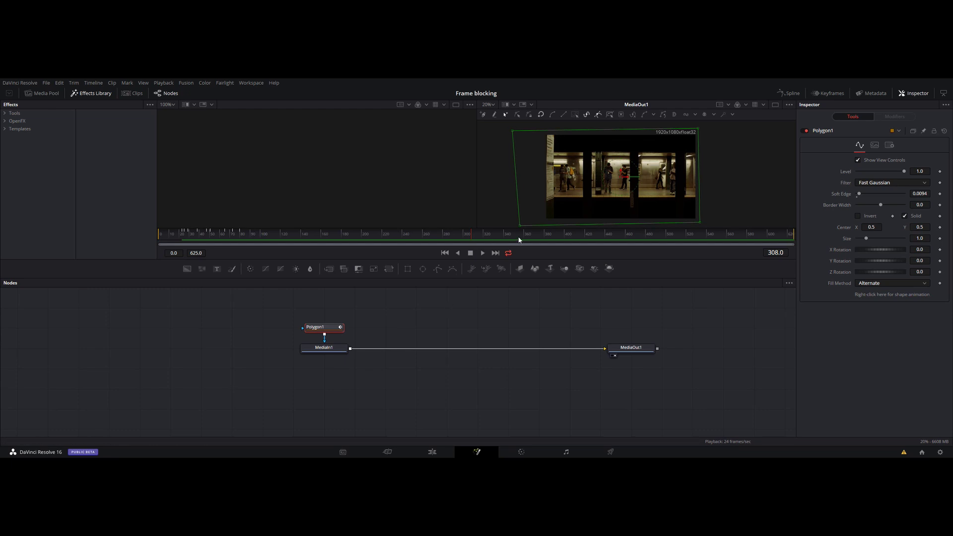
drag(174, 237, 253, 229)
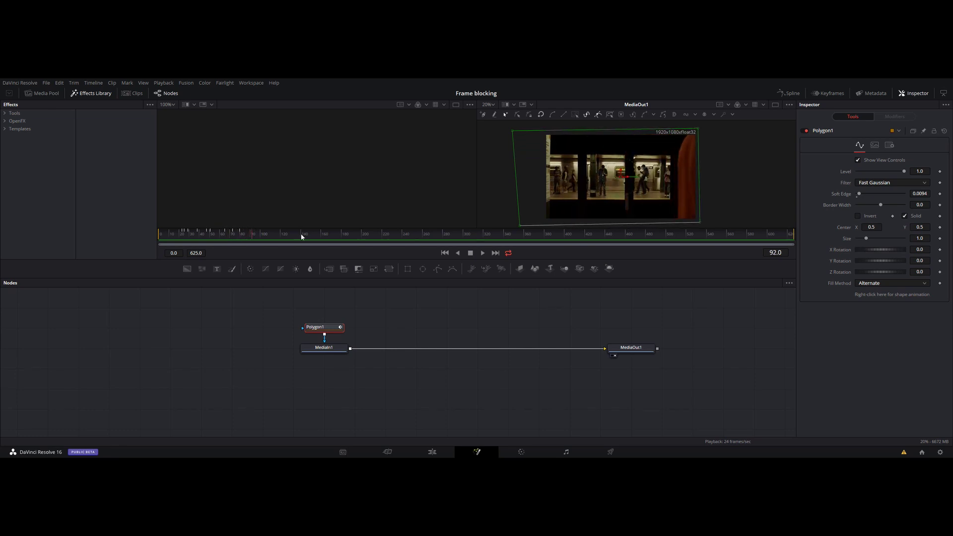
drag(204, 232, 175, 234)
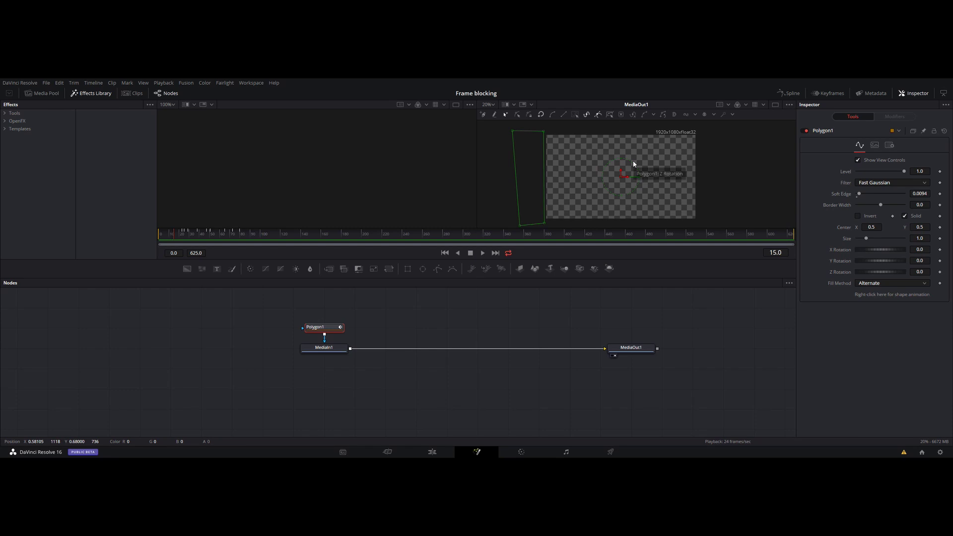
click(436, 452)
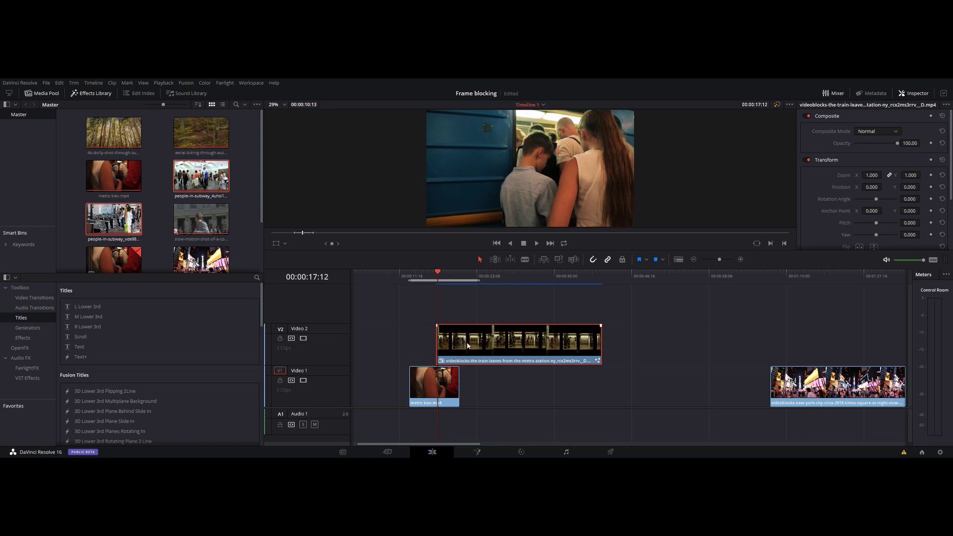
- Nudge the subway train clip slightly later, then slightly earlier on Video 2
drag(459, 343, 483, 344)
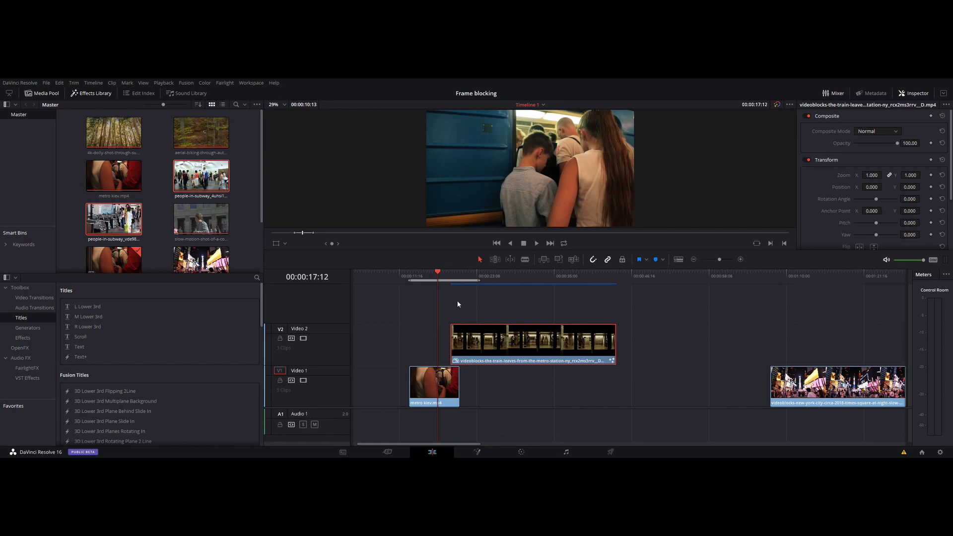
drag(494, 348, 481, 345)
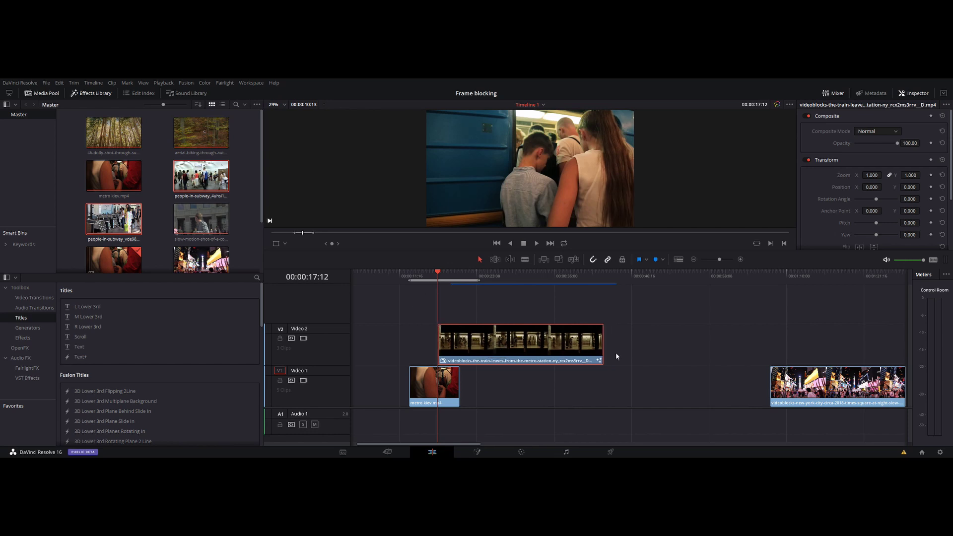
scroll(595, 345, right, 5)
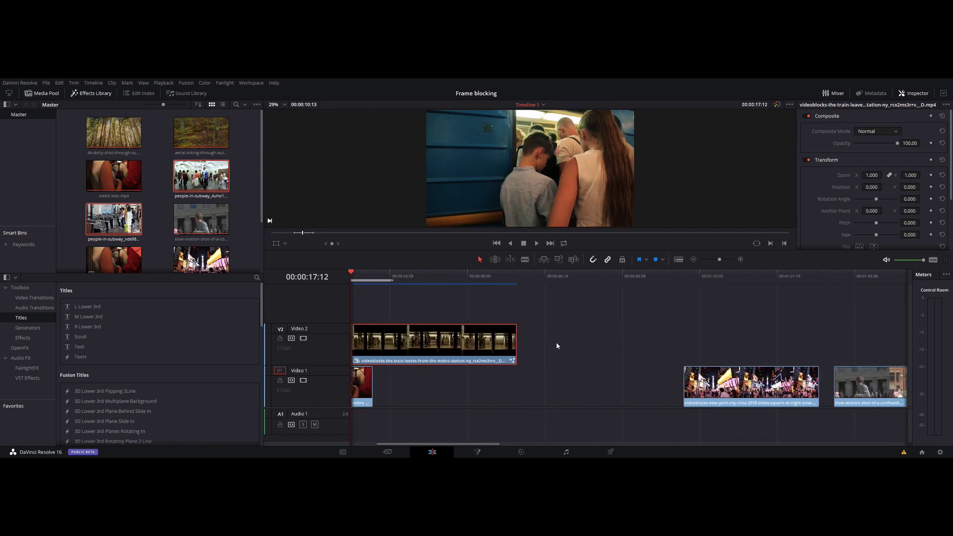
scroll(556, 346, right, 7)
- Lift the New York clip from V1 onto V2 and reopen the train clip in Fusion
drag(662, 392, 658, 349)
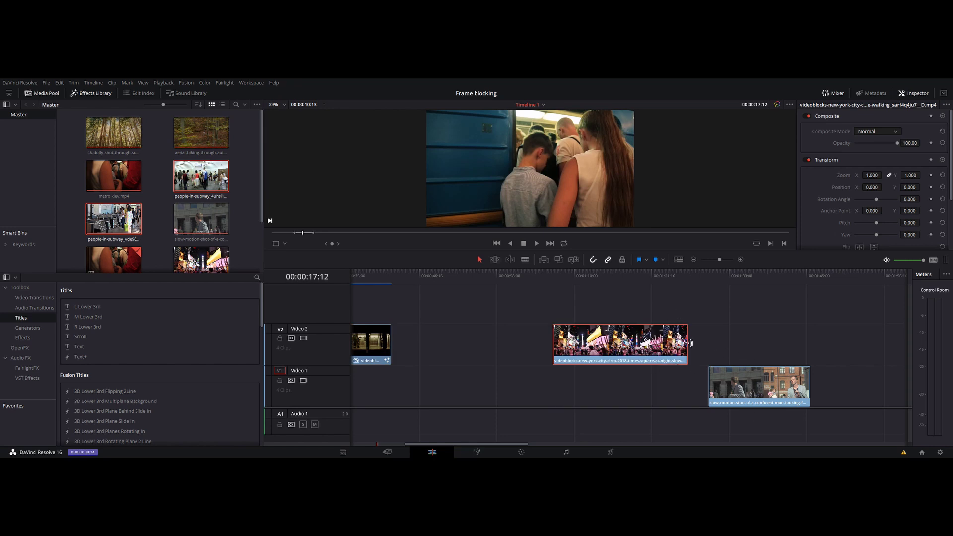
right_click(670, 341)
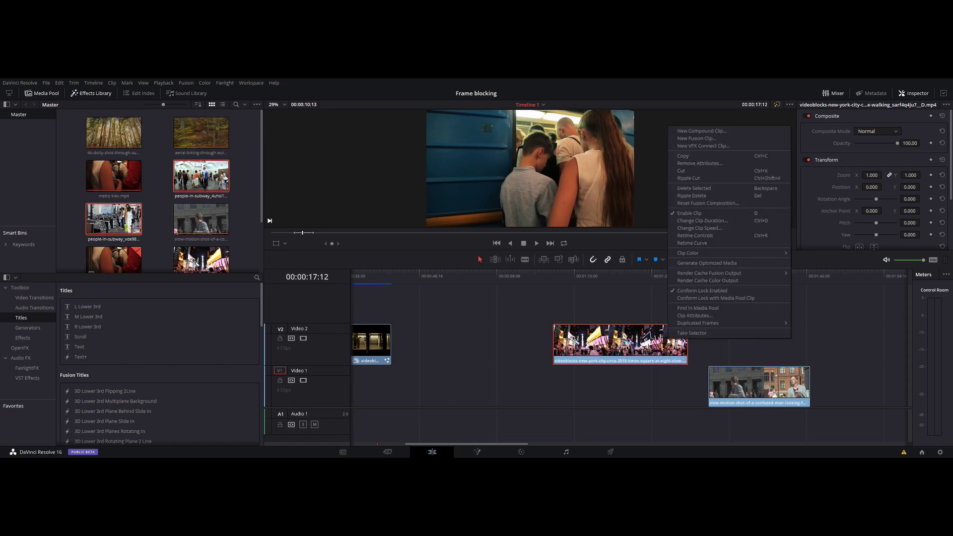
click(578, 304)
scroll(600, 385, left, 5)
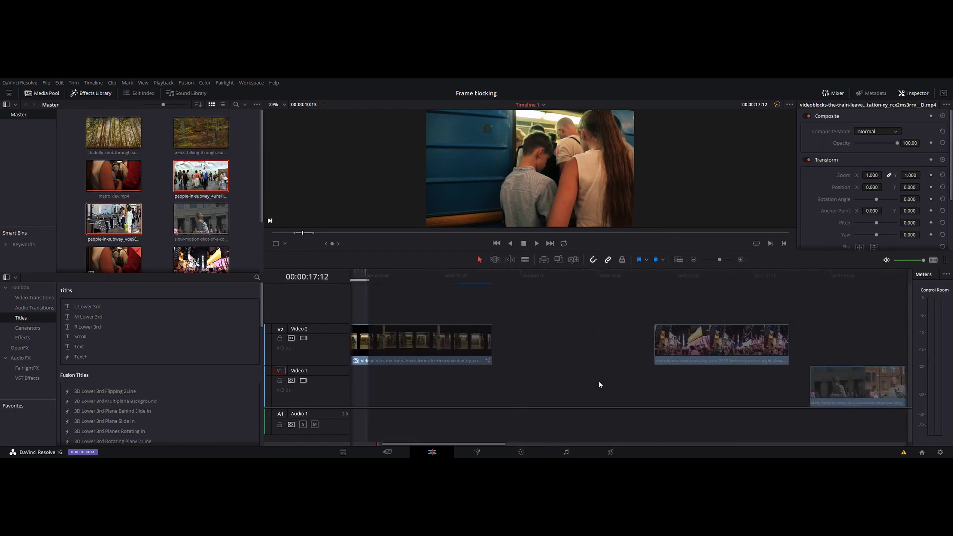
click(476, 452)
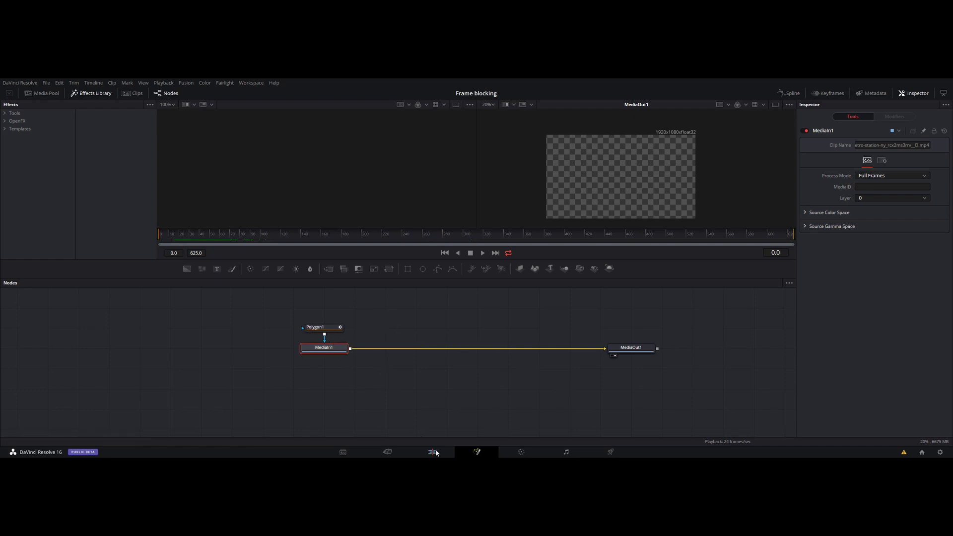
- Go back to the Edit page, park the playhead at 22:01, and reopen the train clip in Fusion
key(shift+4)
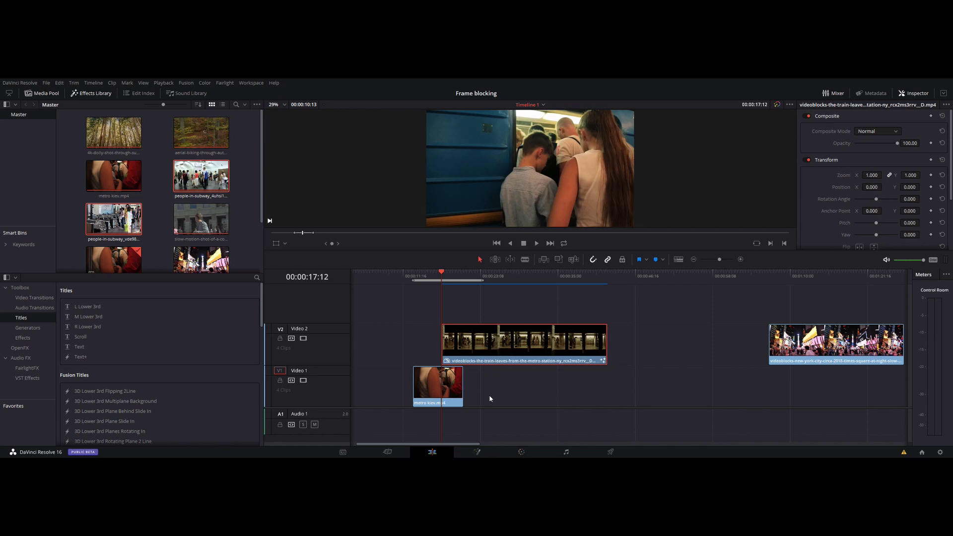
click(473, 278)
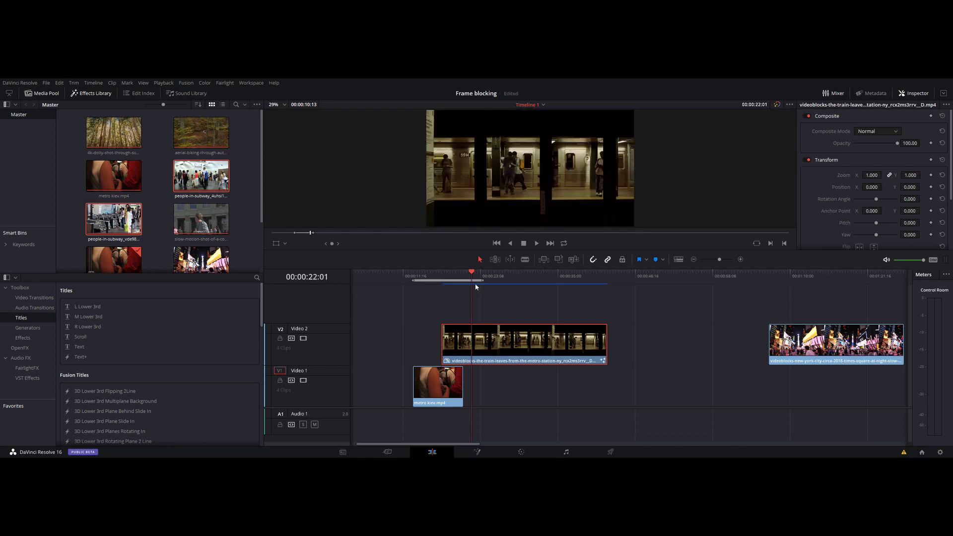
click(477, 452)
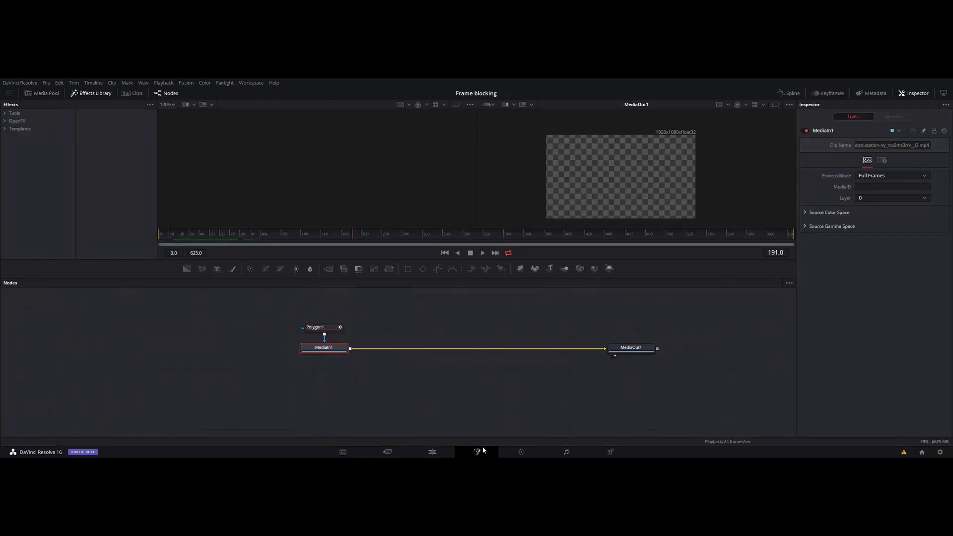
- Move Polygon1 aside and disconnect it from MediaIn1
drag(325, 331, 276, 323)
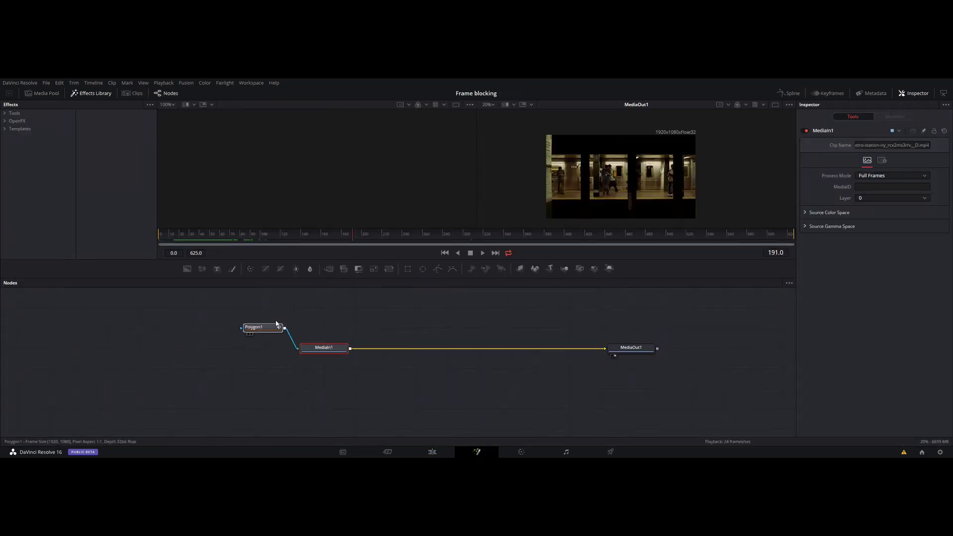
click(269, 327)
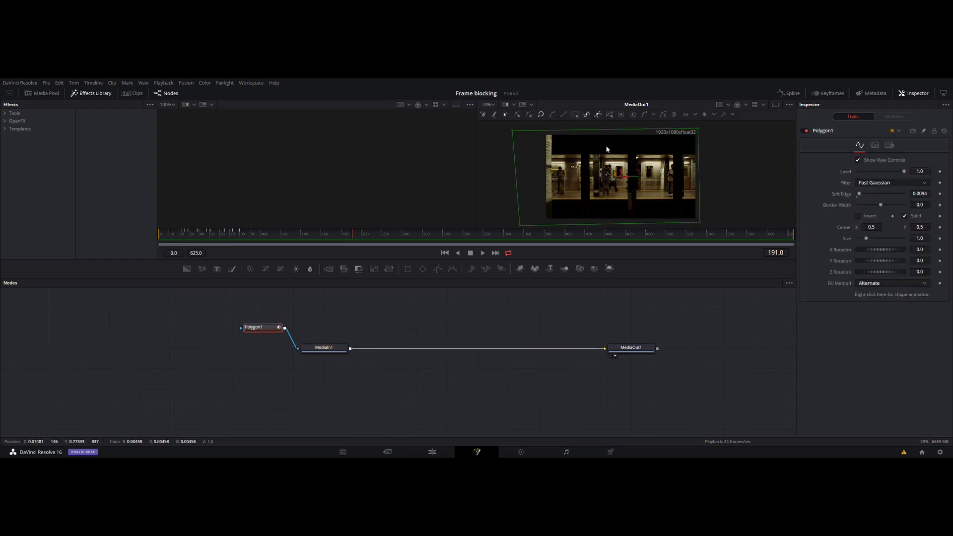
drag(296, 353, 186, 328)
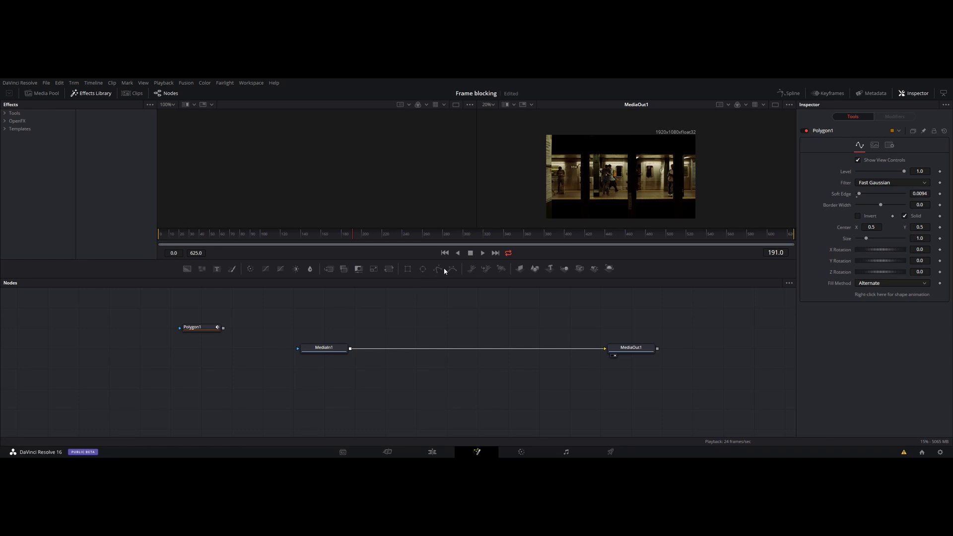
- Add a new Polygon2 node and scrub the time ruler back to frame 23
mouse_move(439, 269)
mouse_down()
mouse_move(318, 316)
mouse_move(326, 328)
mouse_up()
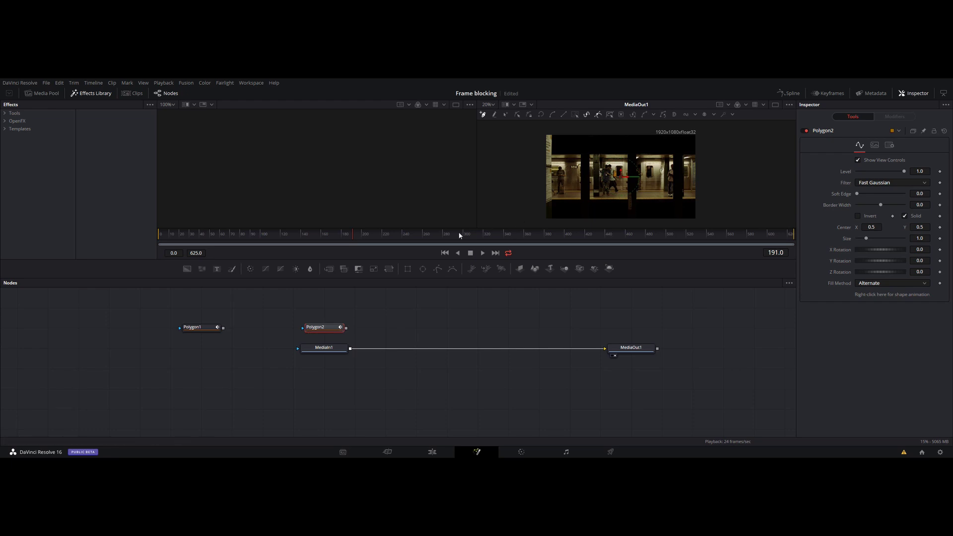
mouse_move(351, 237)
mouse_down()
mouse_move(400, 239)
mouse_move(199, 242)
mouse_move(262, 244)
mouse_up()
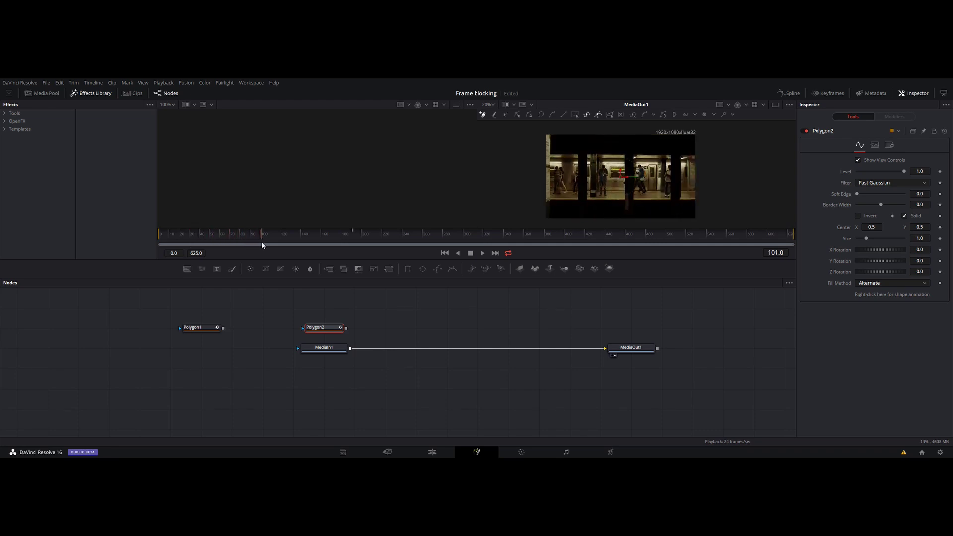
drag(262, 245, 213, 243)
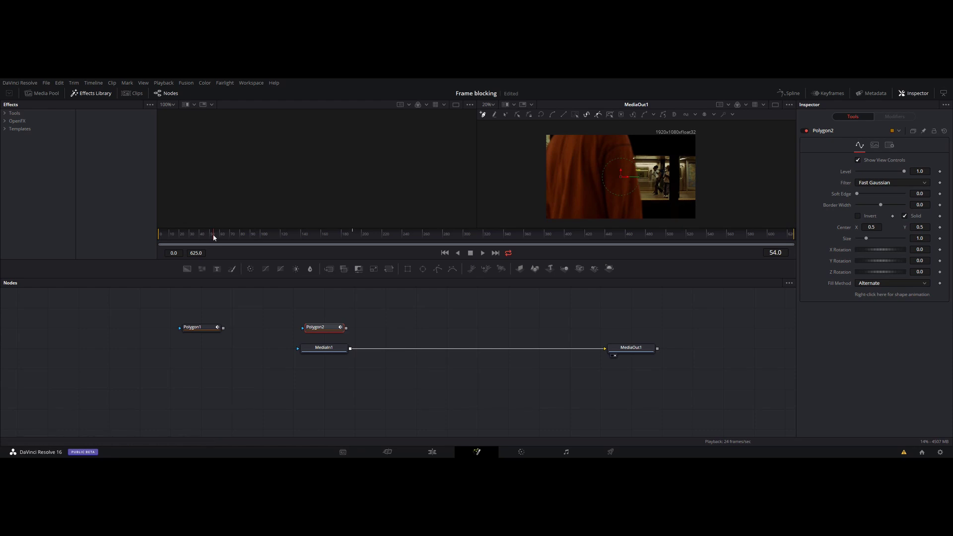
drag(213, 237, 183, 238)
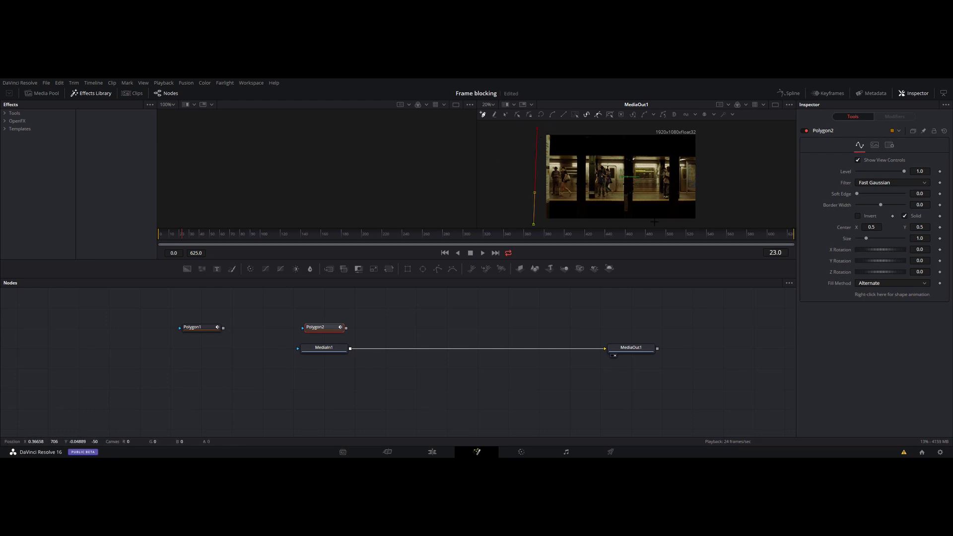
- Draw a closed four-point polygon around the whole train frame in the viewer
click(533, 225)
click(716, 224)
click(710, 128)
click(537, 128)
click(533, 224)
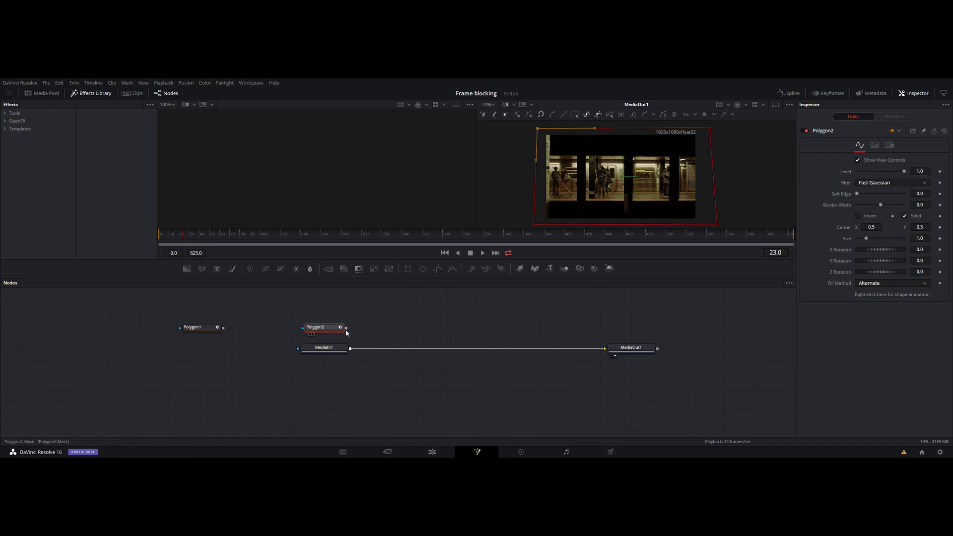
- Connect Polygon2 as MediaIn1's mask, check a corner at frame 53, and invert the mask
drag(346, 332, 336, 353)
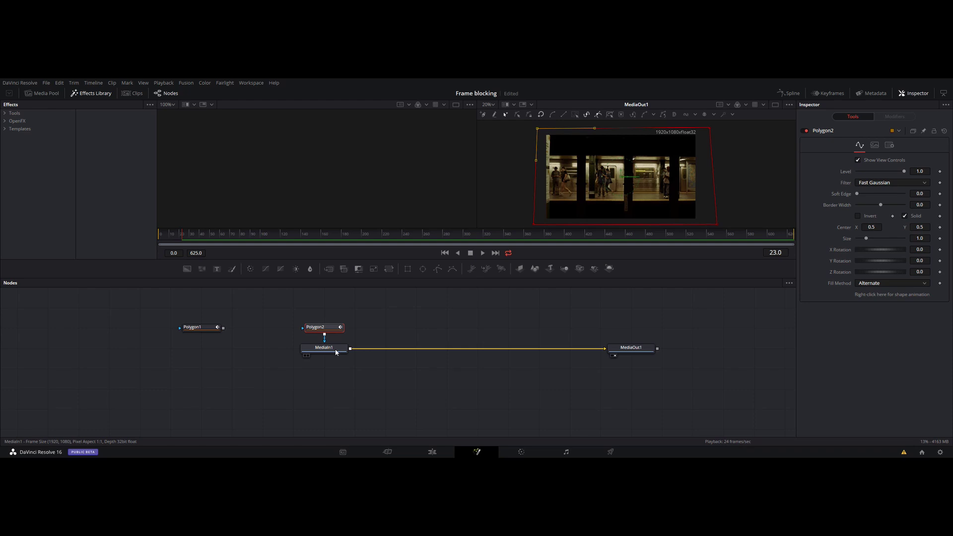
click(305, 356)
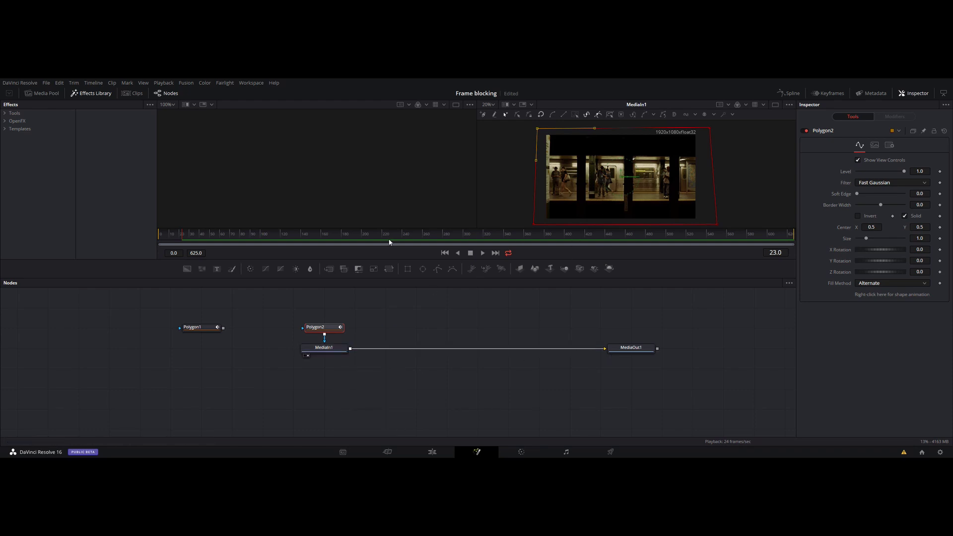
click(215, 234)
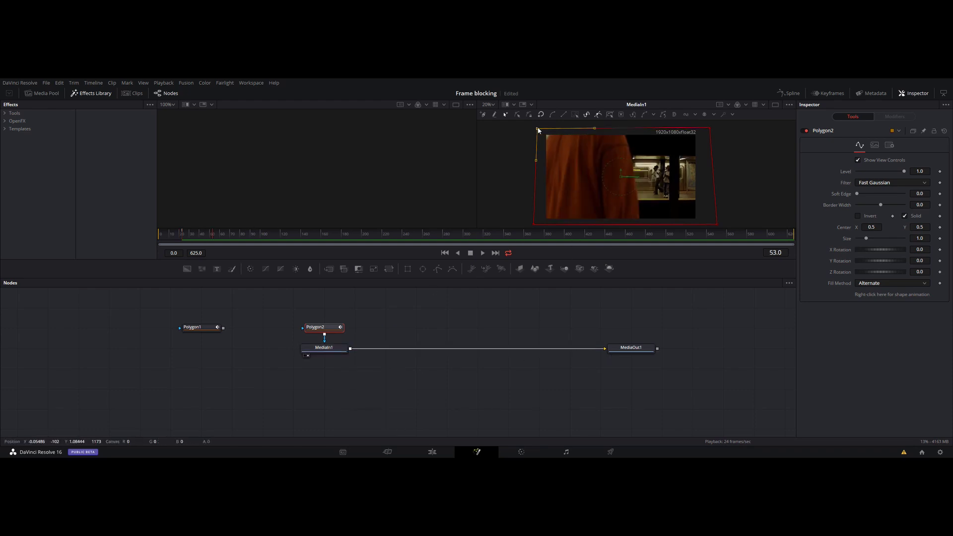
drag(559, 127, 579, 143)
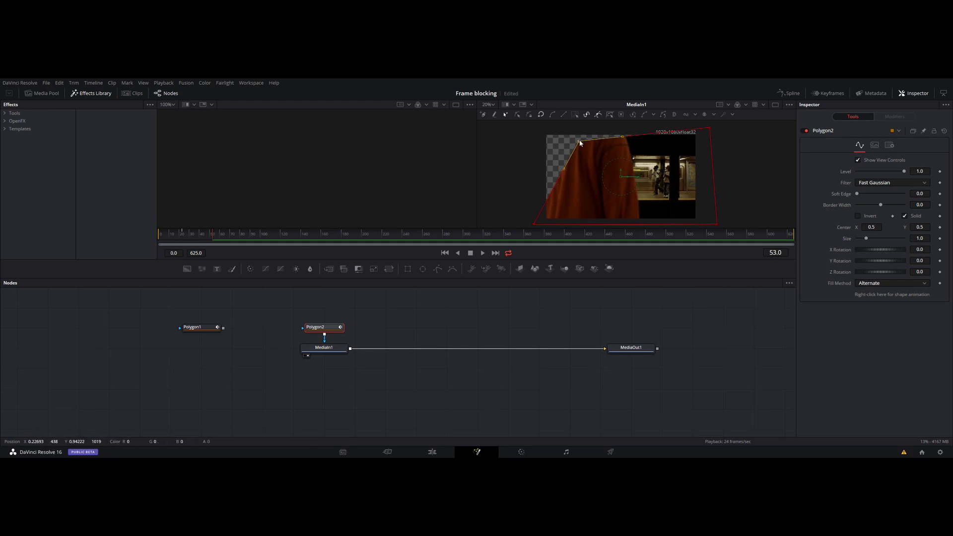
drag(580, 144, 536, 128)
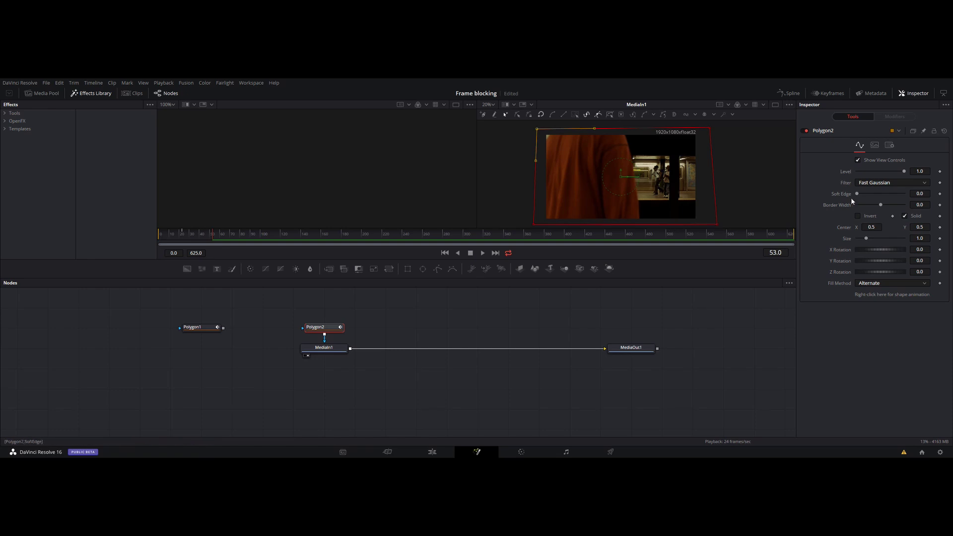
click(857, 216)
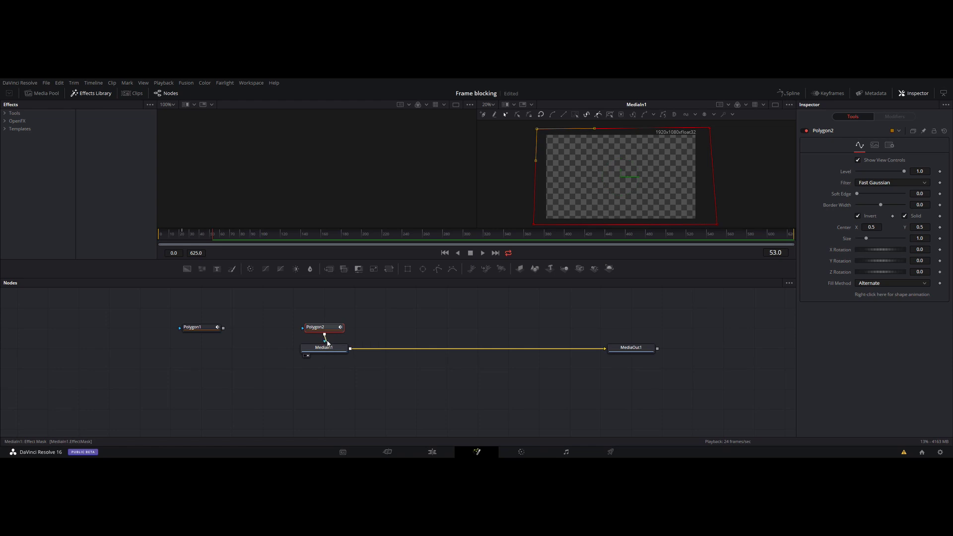
drag(325, 334, 403, 345)
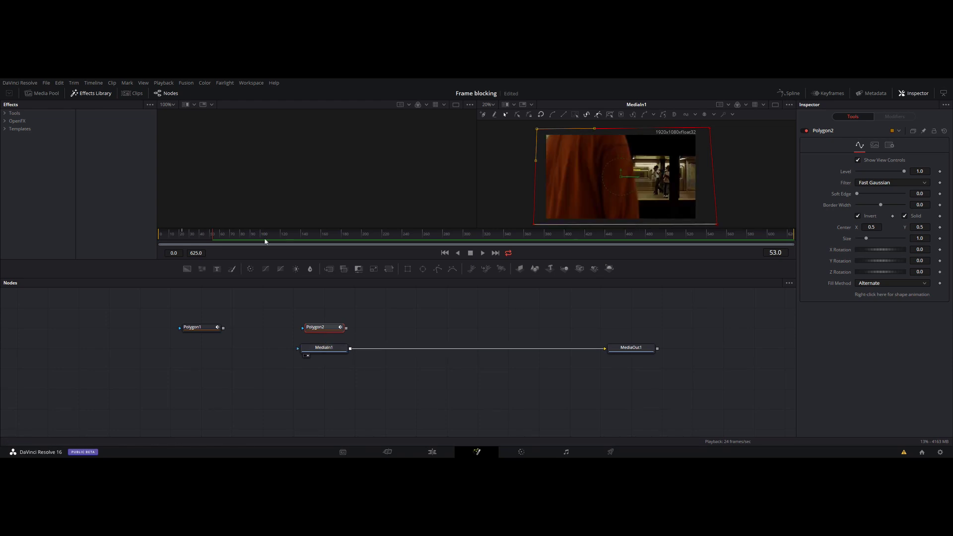
mouse_move(213, 239)
mouse_down()
mouse_move(183, 242)
mouse_move(242, 245)
mouse_up()
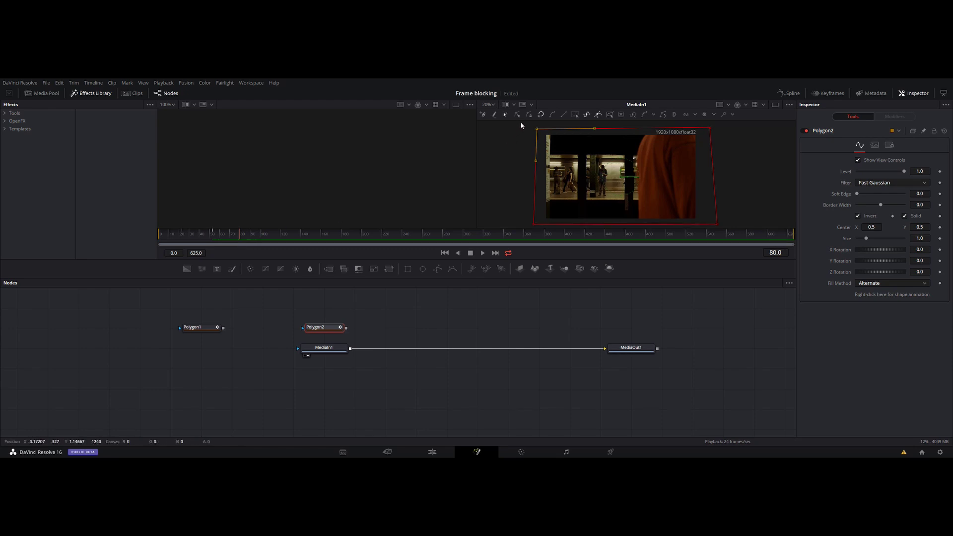
- Move the polygon's bottom-left and top-left points over to the frame's right edge
drag(521, 123, 554, 224)
click(514, 135)
drag(528, 121, 557, 231)
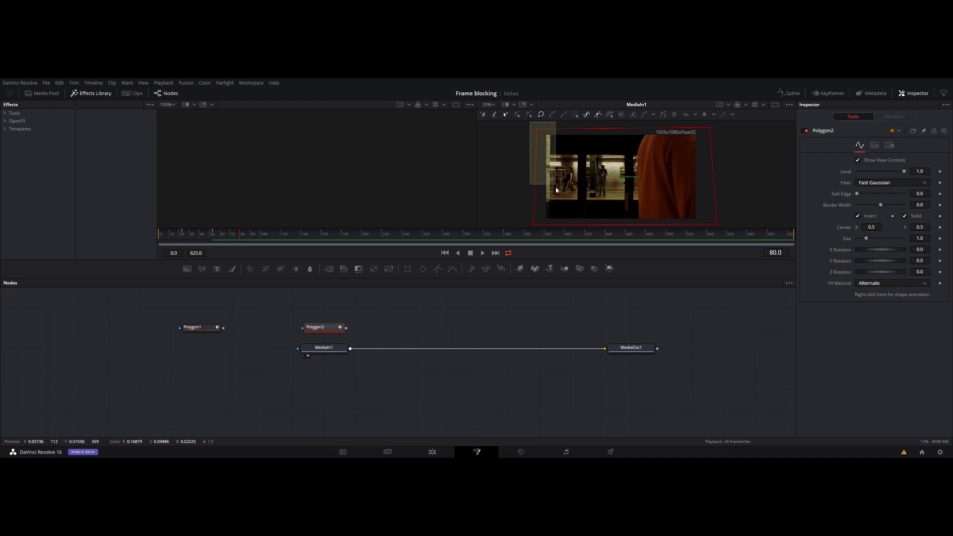
click(522, 171)
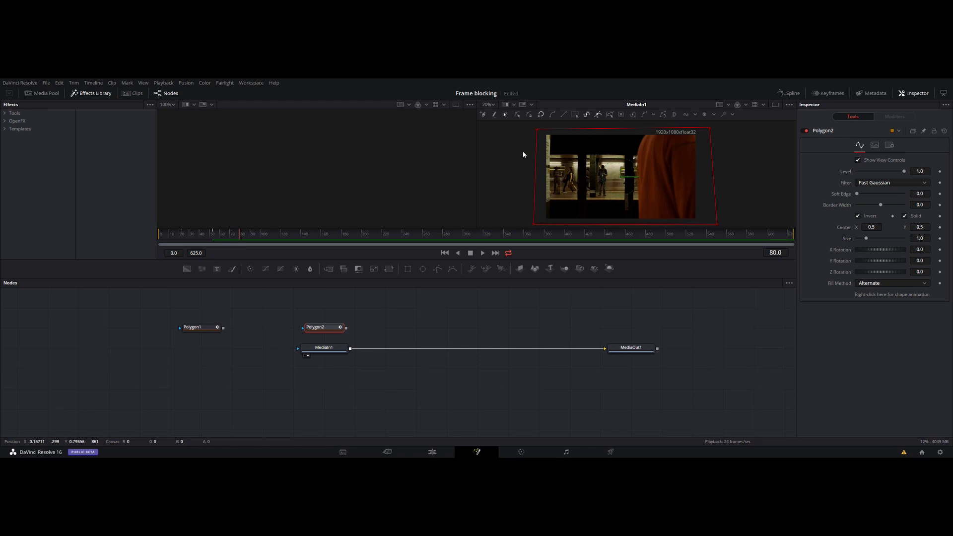
click(527, 130)
click(521, 199)
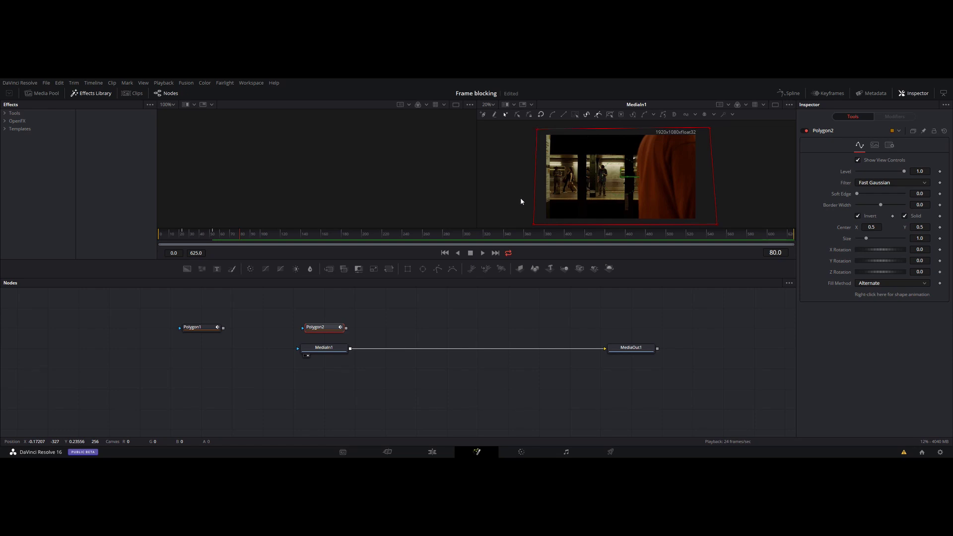
click(525, 224)
drag(524, 224, 694, 222)
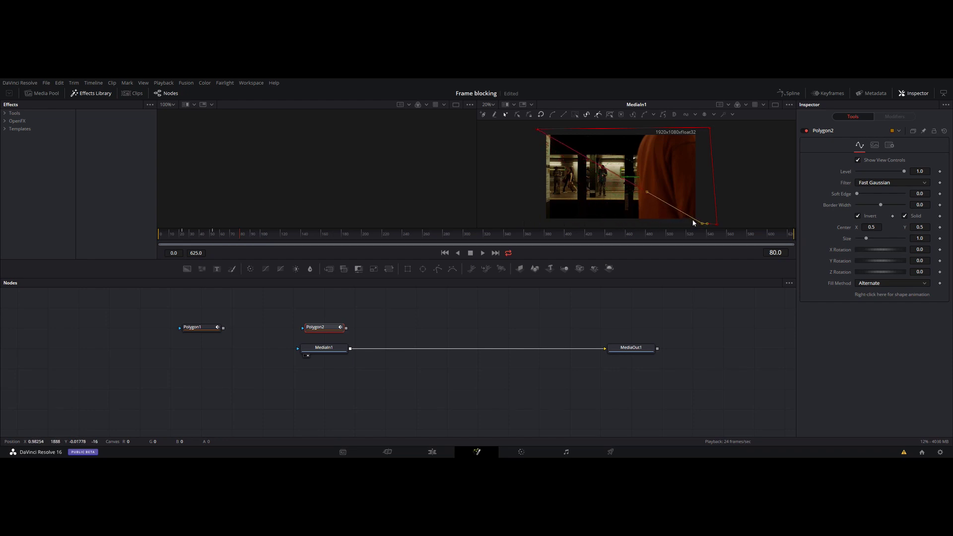
drag(621, 222, 586, 206)
drag(534, 130, 697, 126)
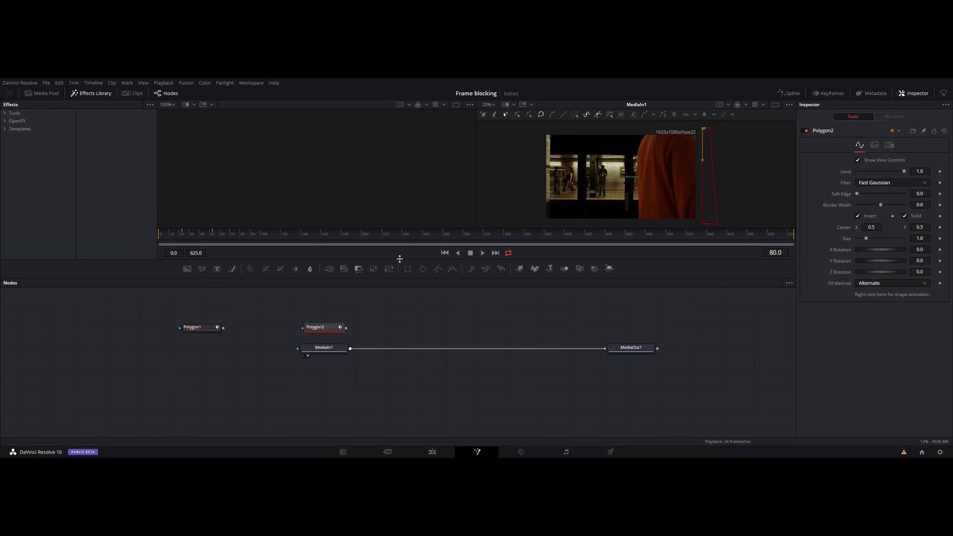
- Save the project with Ctrl+S and zoom in on the Fusion time ruler
key(ctrl+s)
drag(794, 245, 692, 244)
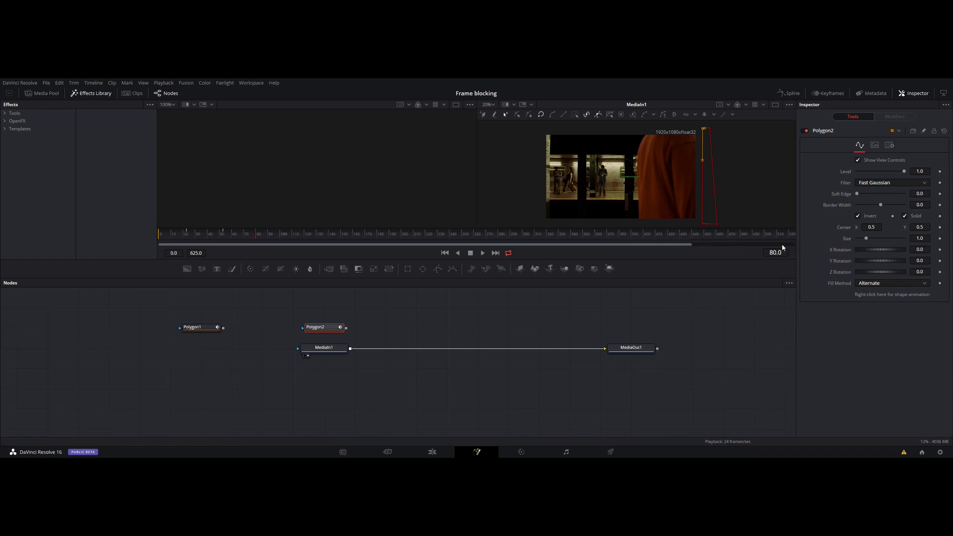
drag(691, 244, 351, 251)
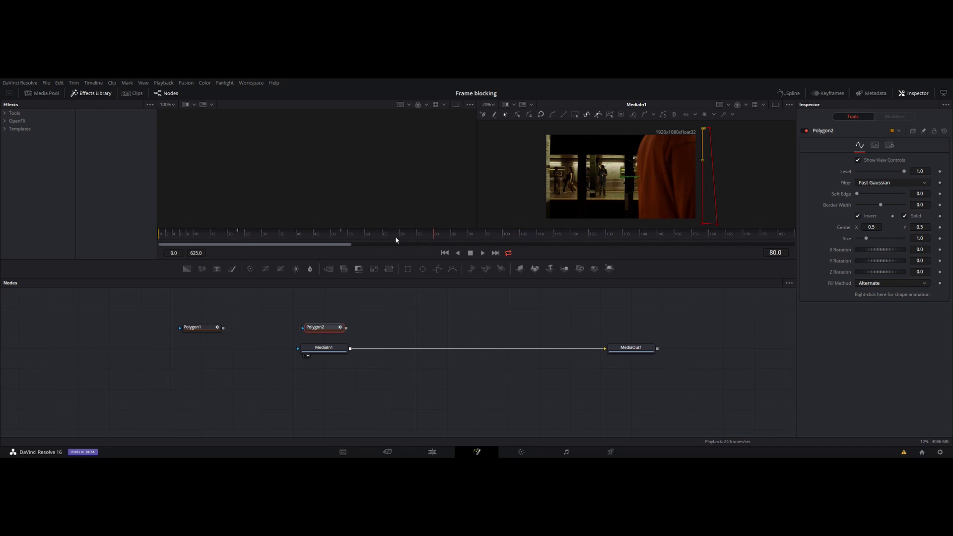
- Scrub to frame 67 and fit Polygon2's left-edge points to the passing person's back
drag(349, 248, 336, 248)
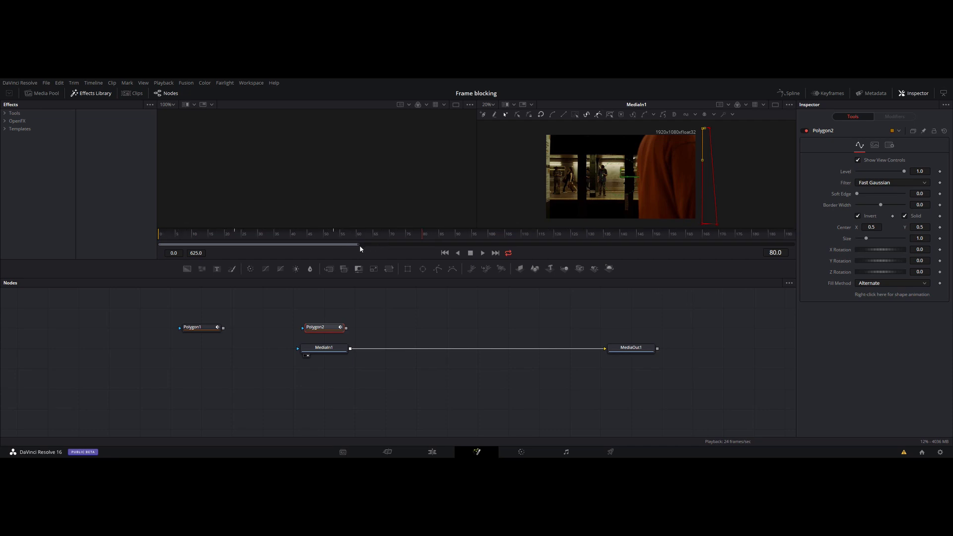
drag(448, 234, 453, 240)
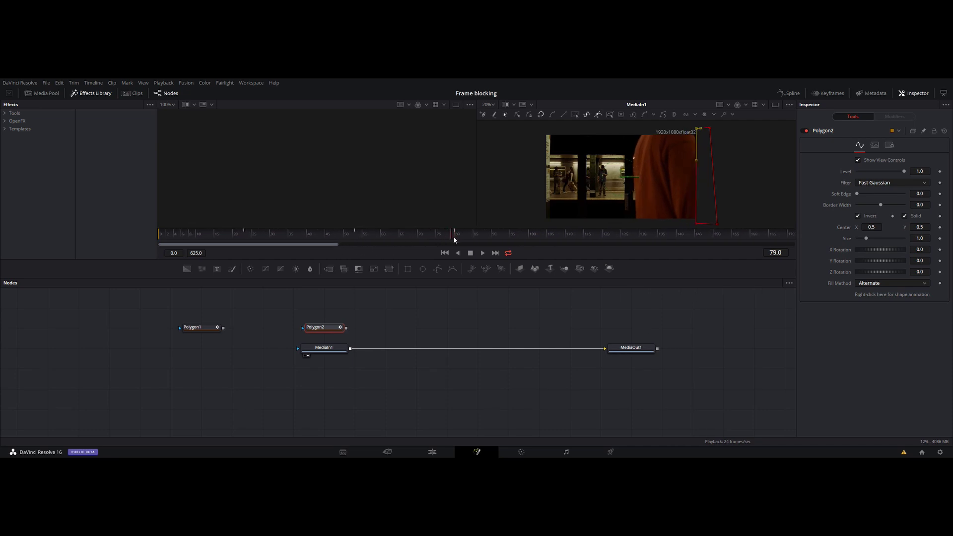
drag(452, 239, 240, 234)
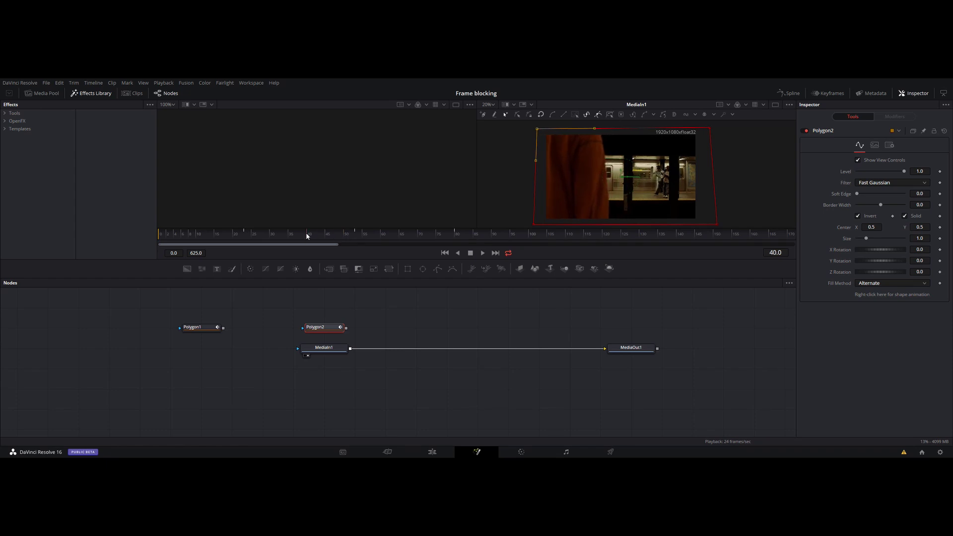
click(355, 234)
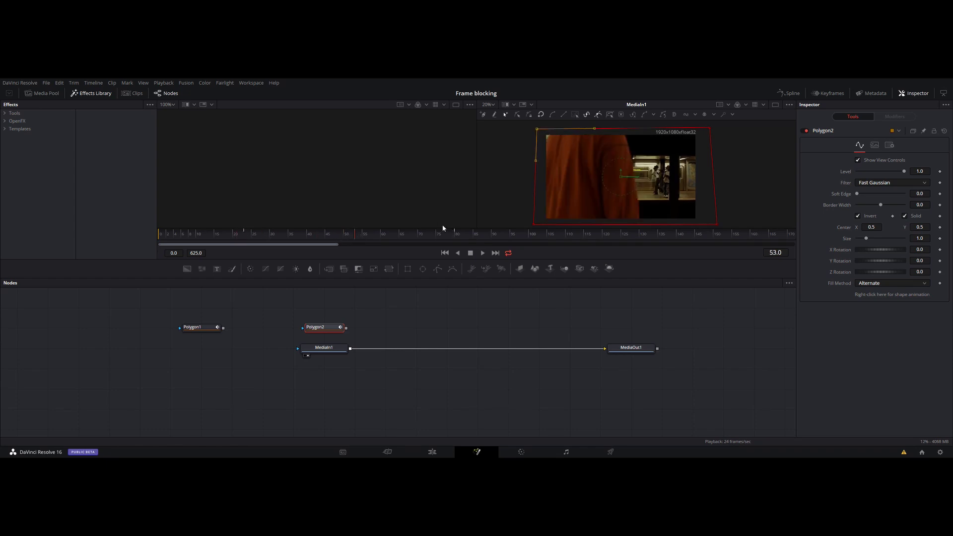
mouse_move(336, 236)
mouse_down()
mouse_move(247, 240)
mouse_move(355, 235)
mouse_up()
mouse_move(522, 122)
mouse_down()
mouse_move(550, 227)
mouse_move(643, 220)
mouse_up()
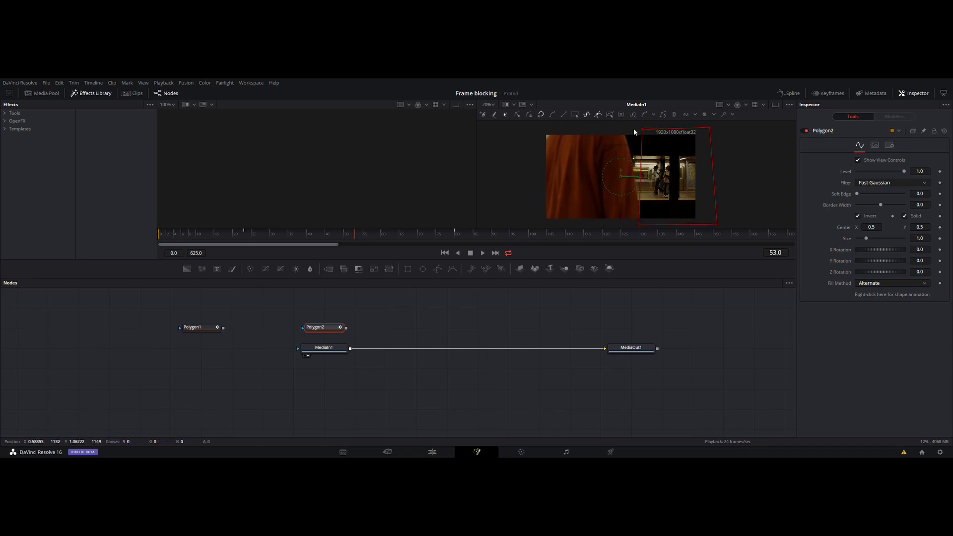
mouse_move(635, 127)
mouse_down()
mouse_move(616, 130)
mouse_move(640, 165)
mouse_up()
click(640, 225)
drag(635, 194, 638, 168)
click(621, 129)
drag(611, 129, 614, 130)
- At frame 32, add three mask points down the person's right side to the bottom right
mouse_move(328, 234)
mouse_down()
mouse_move(280, 234)
mouse_move(424, 234)
mouse_move(408, 236)
mouse_up()
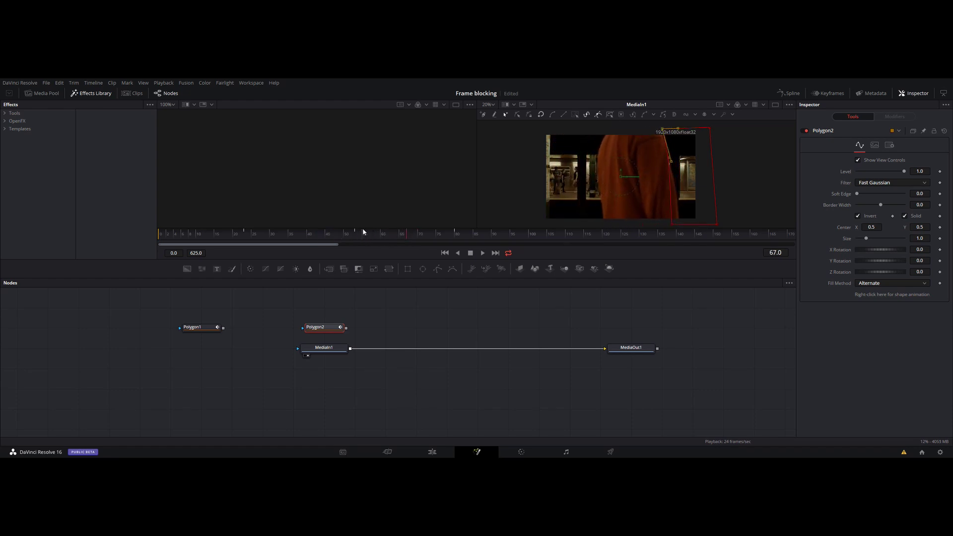
click(669, 192)
click(672, 223)
click(686, 224)
drag(657, 219, 654, 213)
- Fit the viewer and drag the lower polygon points right onto the person's edge at frame 67
click(489, 104)
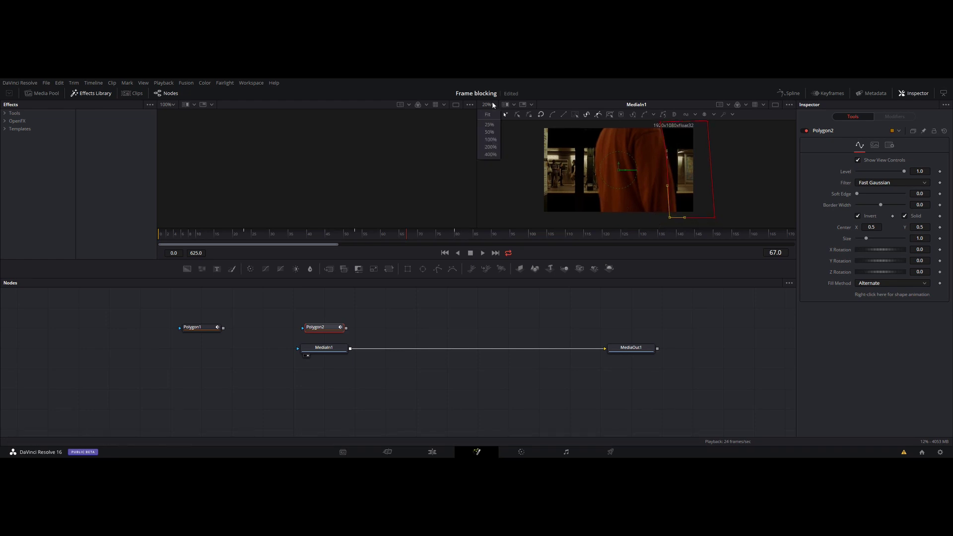
click(489, 122)
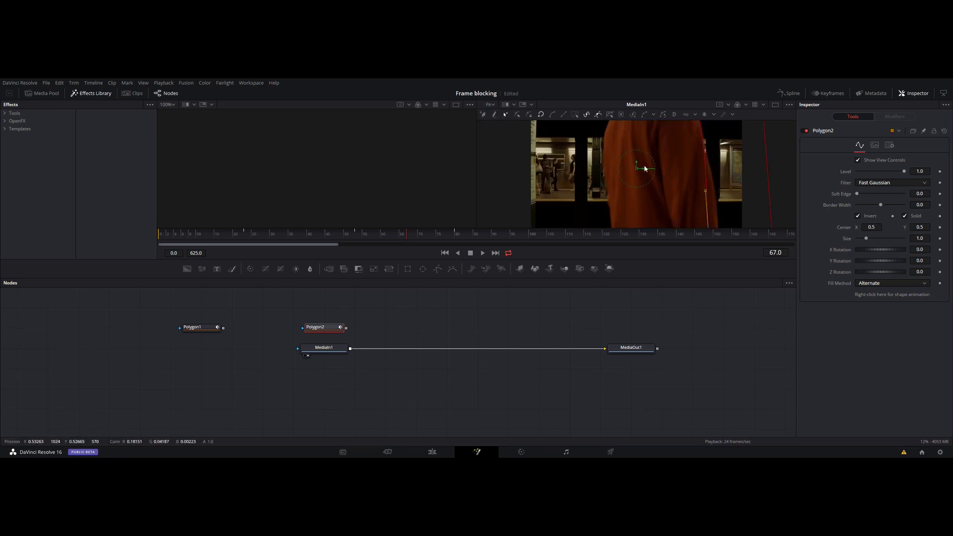
scroll(673, 184, down, 1)
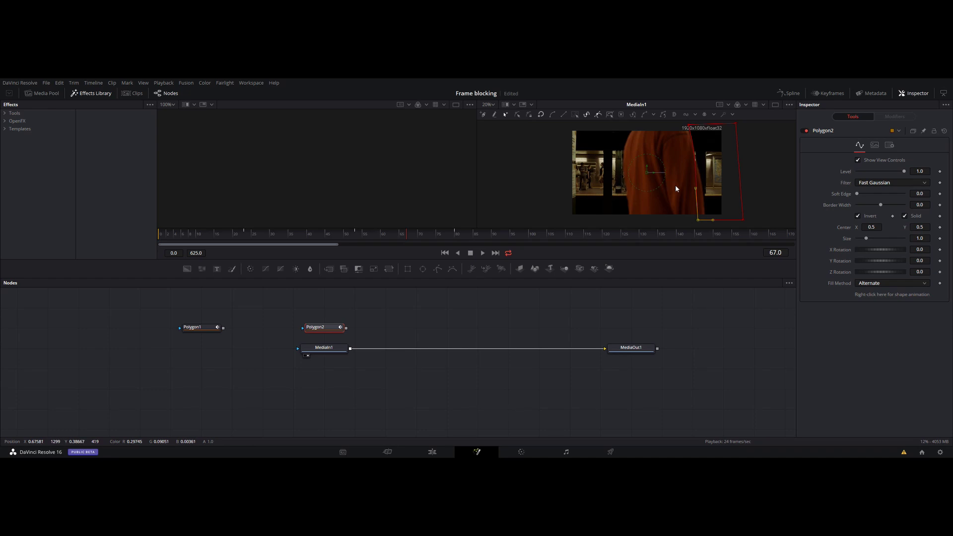
mouse_move(695, 221)
mouse_down()
mouse_move(701, 225)
mouse_move(674, 126)
mouse_up()
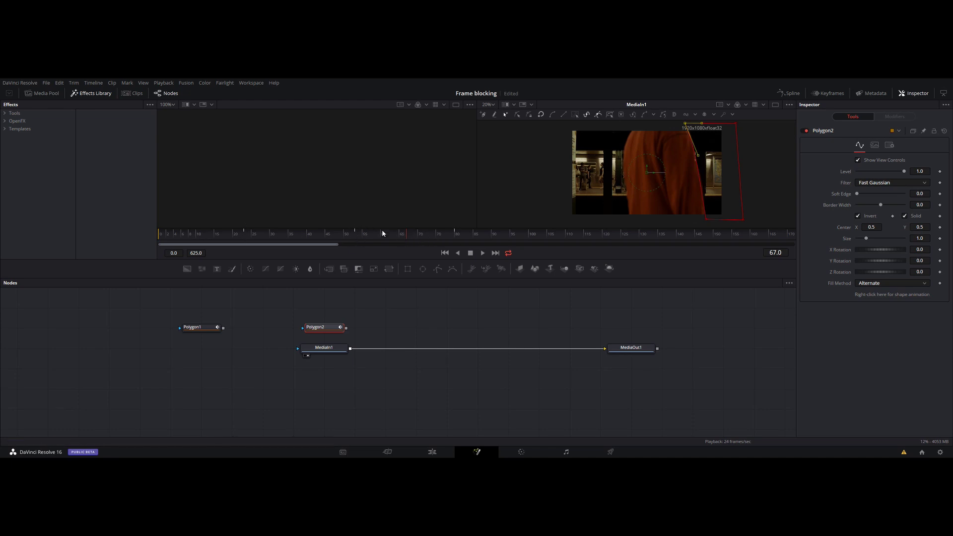
click(296, 234)
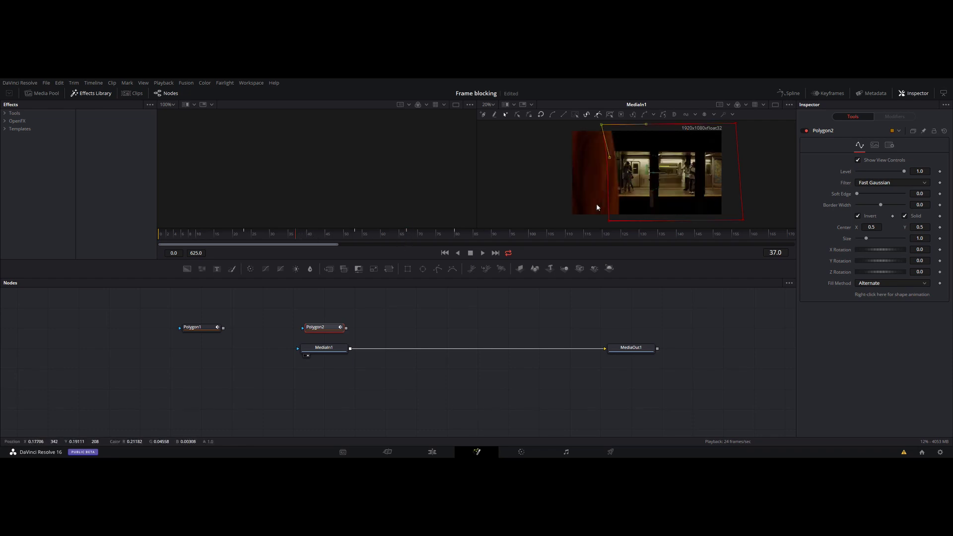
- Adjust the mask's top-left and bottom-left points, refining the bottom-left corner at frame 31
drag(581, 127, 586, 127)
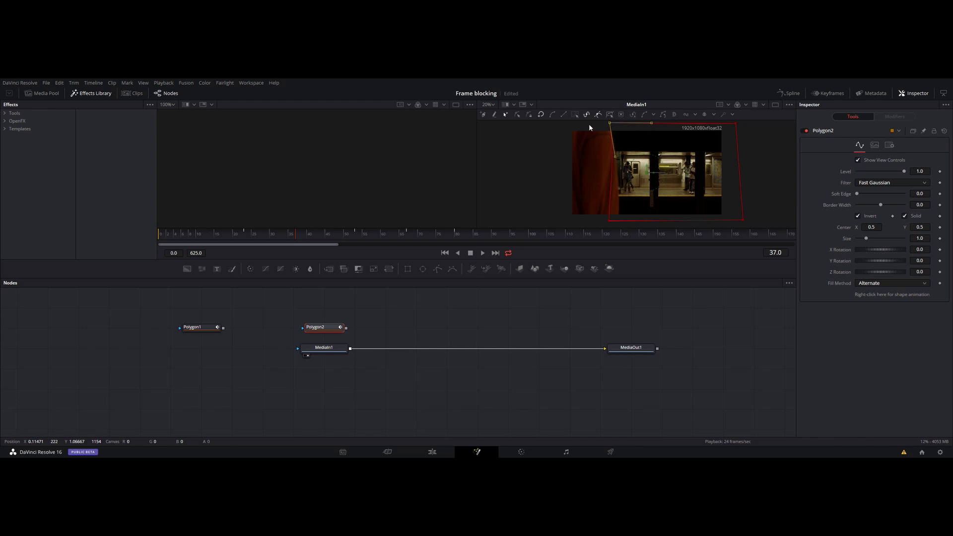
drag(600, 202, 608, 227)
drag(660, 130, 599, 121)
mouse_move(304, 239)
mouse_down()
mouse_move(357, 241)
mouse_move(328, 241)
mouse_up()
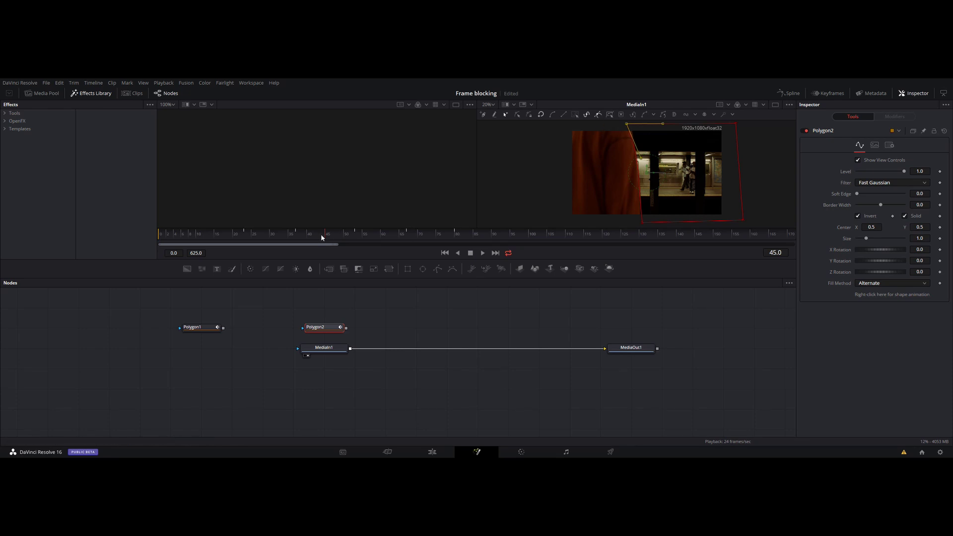
drag(266, 235, 275, 234)
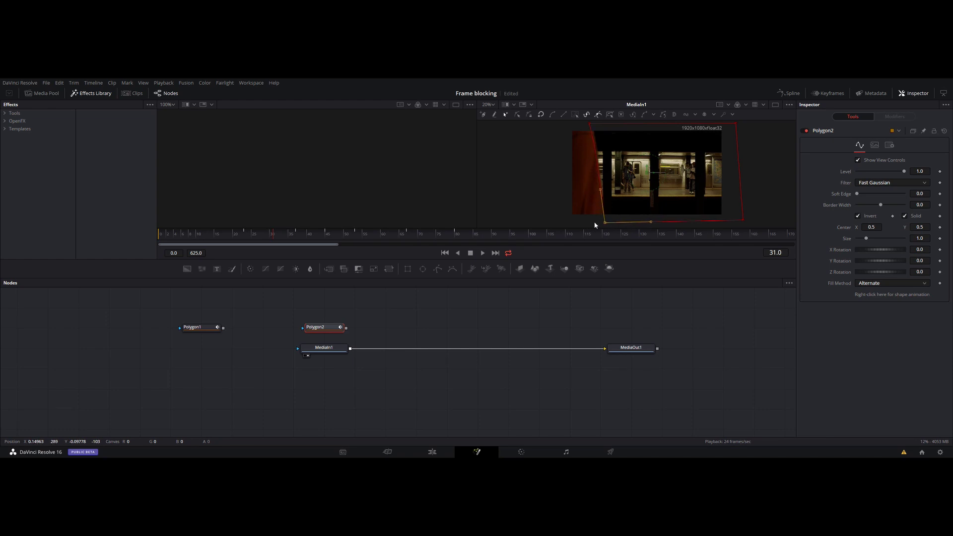
drag(595, 224, 603, 189)
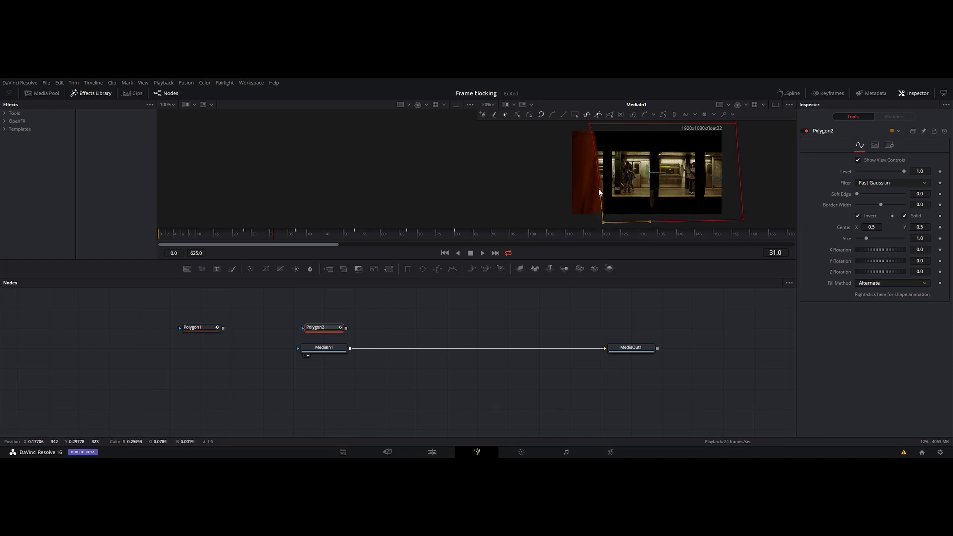
click(585, 126)
click(583, 126)
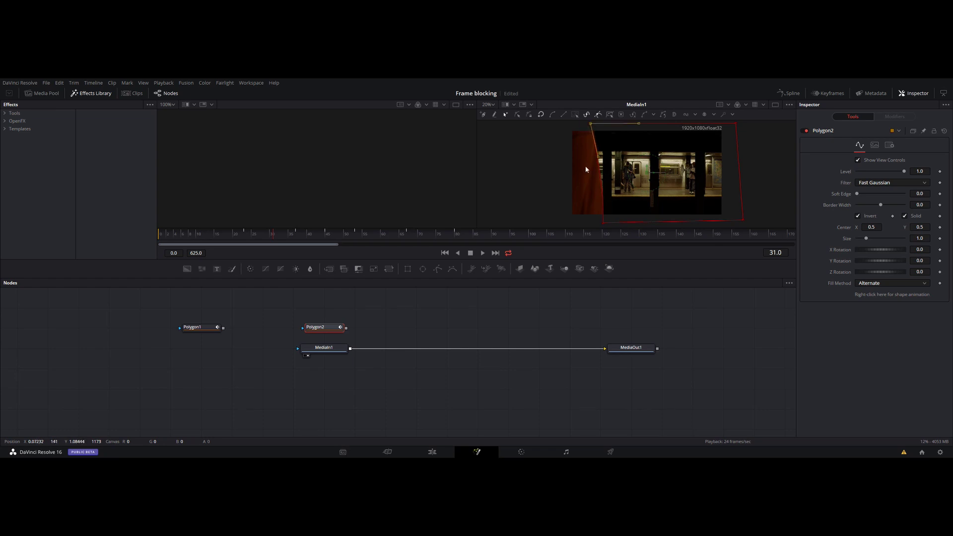
- At frame 23, move the mask's bottom-left corner right onto the person's edge
click(249, 234)
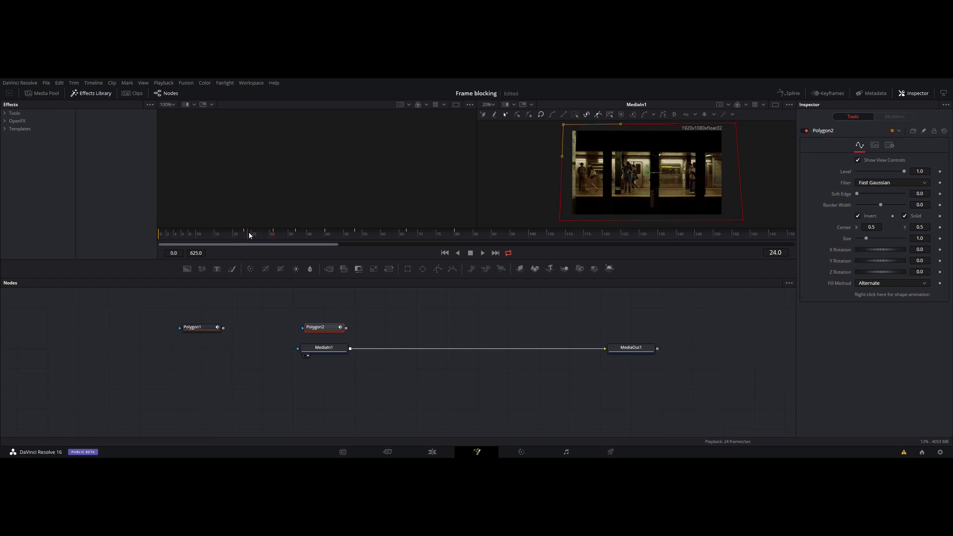
drag(249, 235, 248, 237)
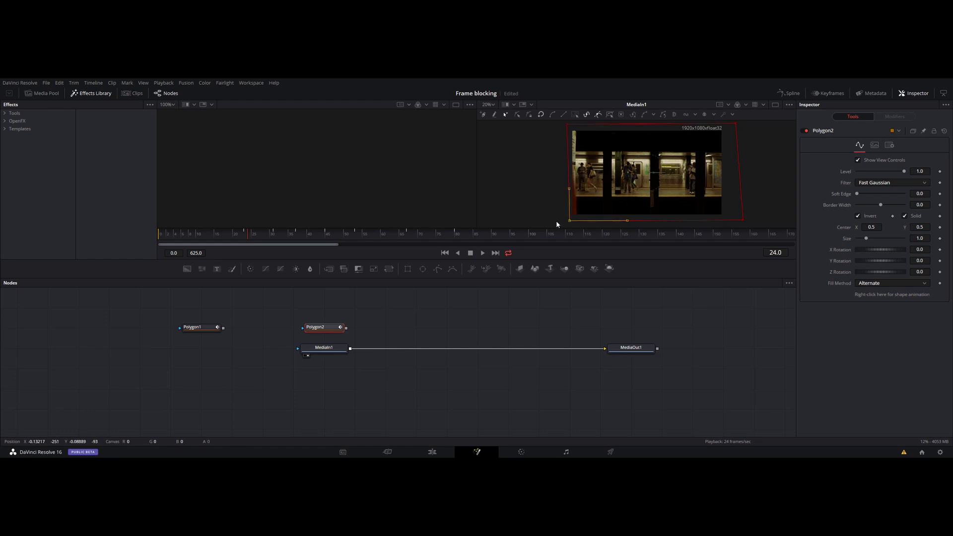
drag(556, 222, 564, 222)
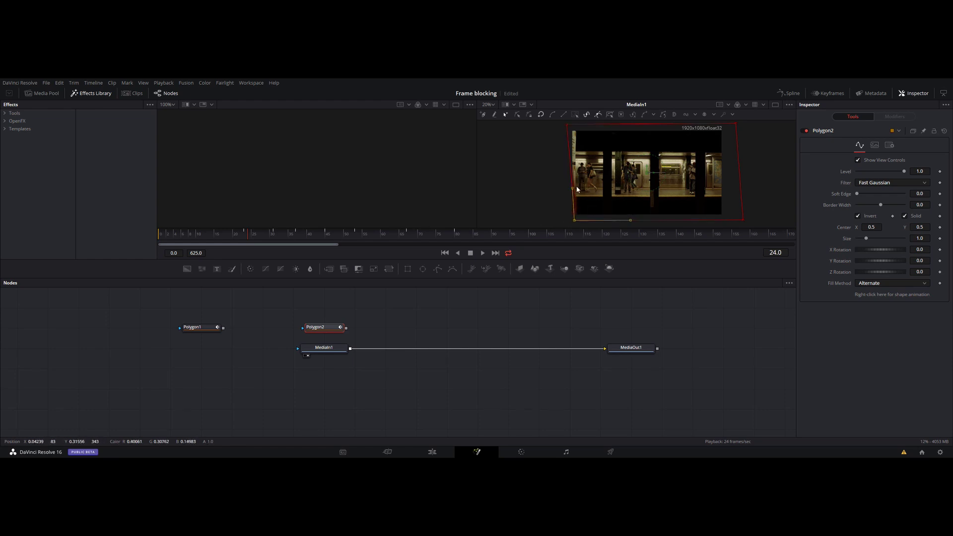
drag(575, 189, 577, 188)
click(558, 224)
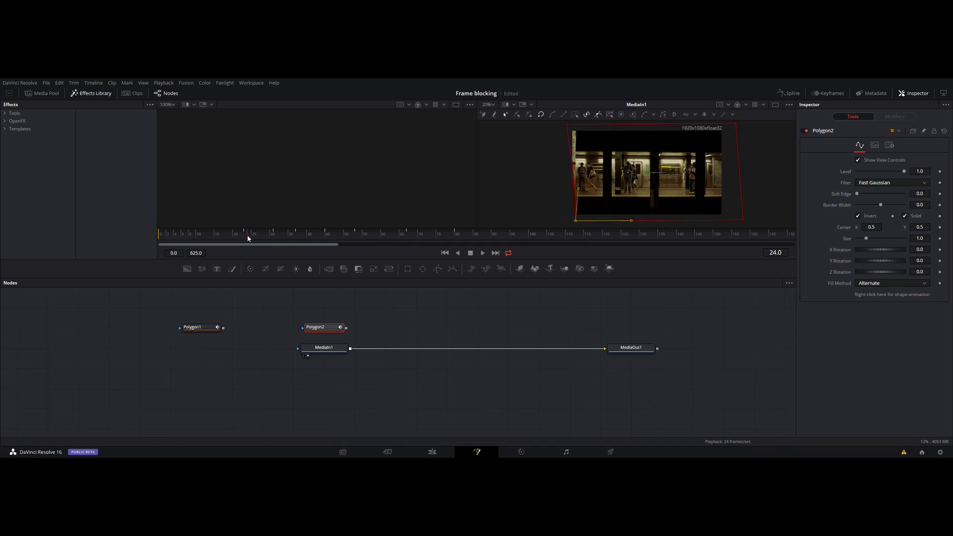
- Scrub through frames 28 to 40 to check the mask's fit
drag(248, 238, 280, 239)
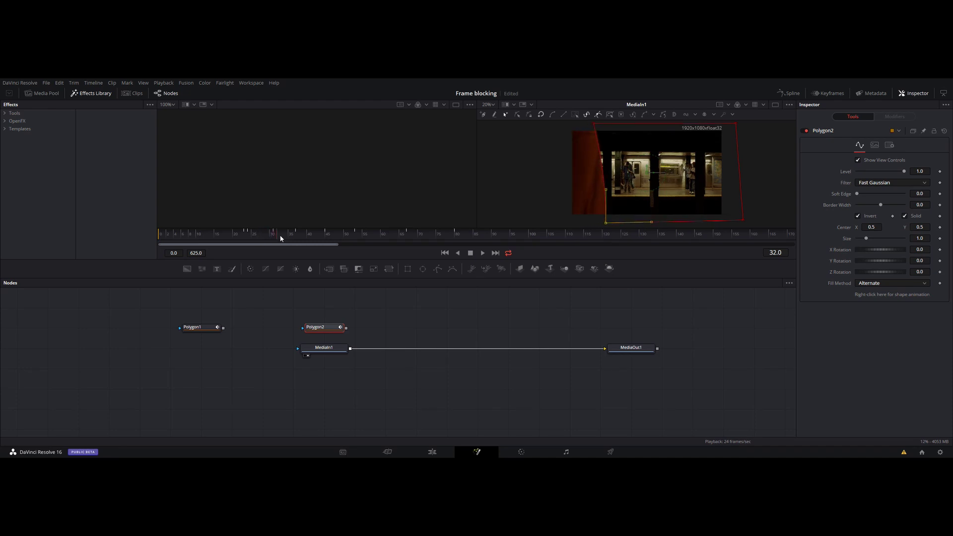
drag(281, 239, 393, 238)
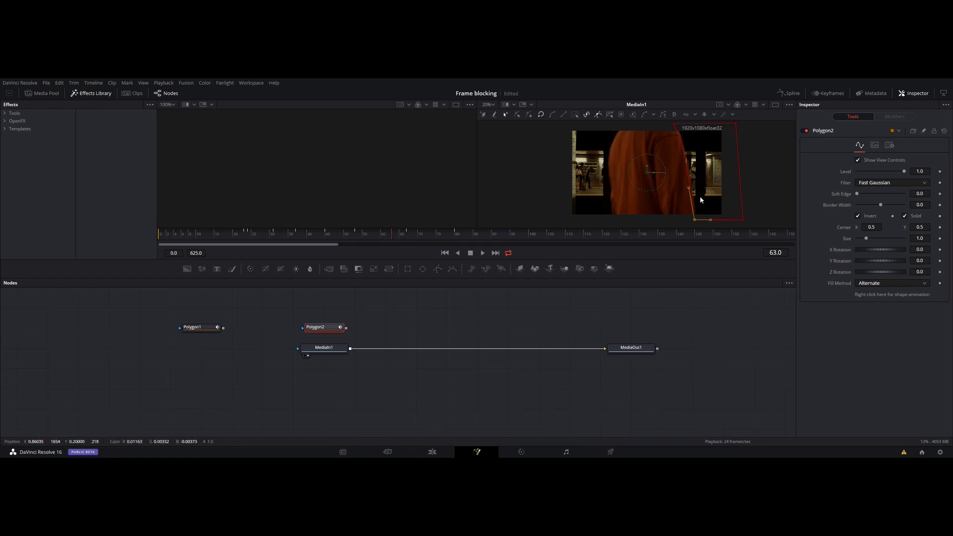
click(669, 126)
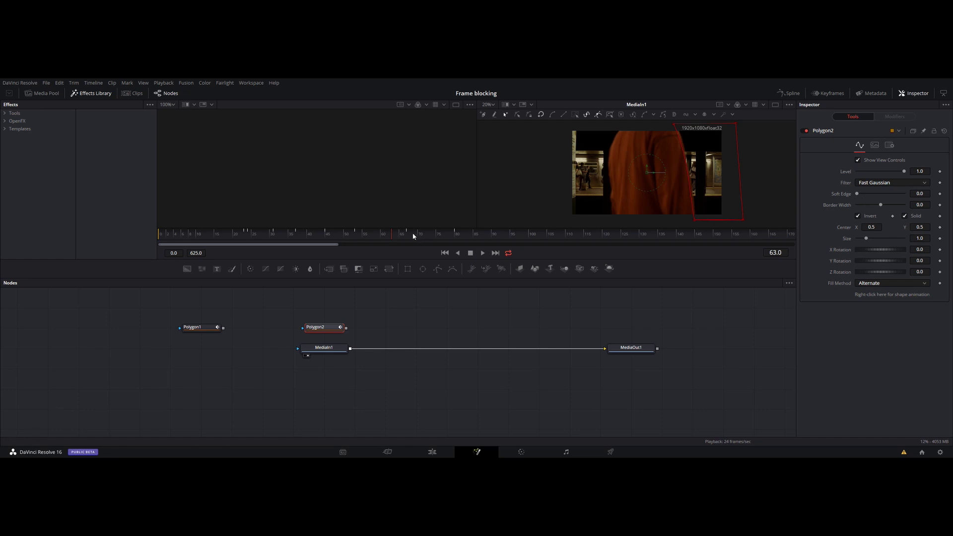
- At frame 71, shift the right-edge and bottom-right vertices to straighten the mask's lower edge
mouse_move(397, 235)
mouse_down()
mouse_move(457, 239)
mouse_move(430, 234)
mouse_up()
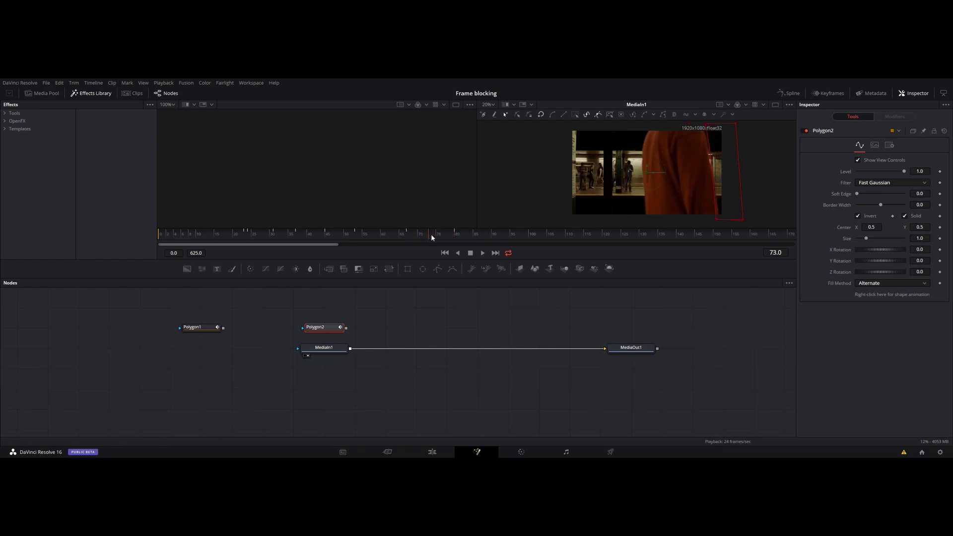
click(705, 124)
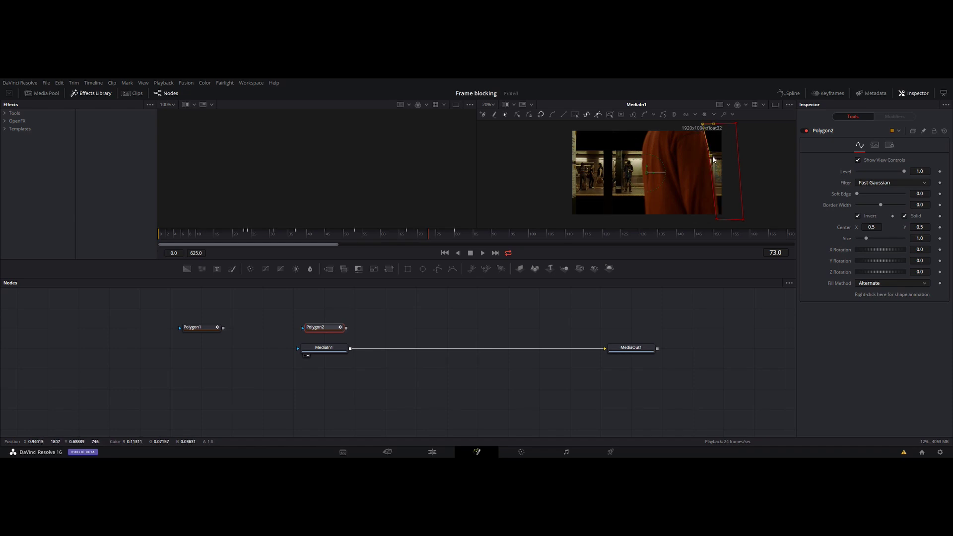
drag(713, 157, 714, 187)
click(716, 220)
drag(713, 190, 715, 189)
drag(717, 222, 720, 222)
drag(718, 186, 709, 160)
- At frame 79, curve the mask's left edge along the person's back, then review frames 75 and earlier
drag(436, 241, 448, 242)
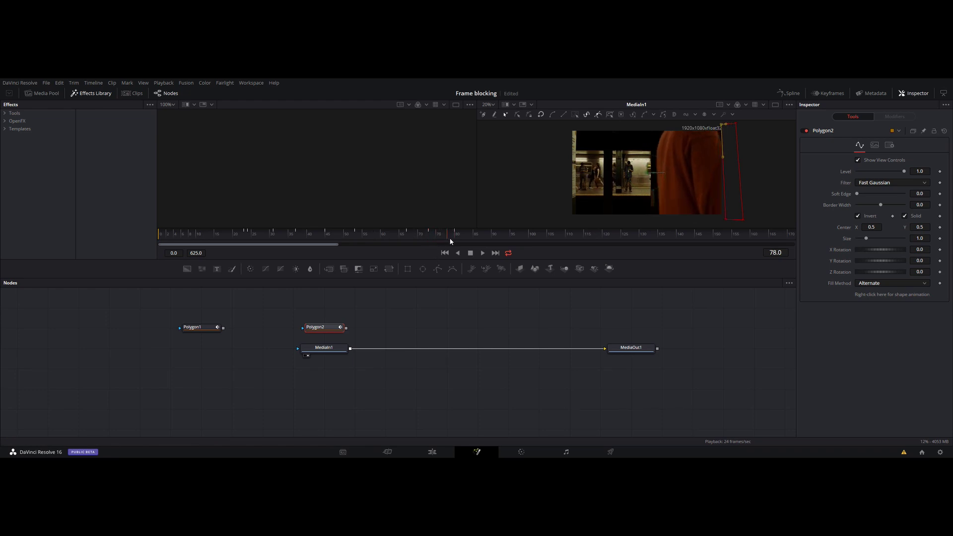
click(721, 125)
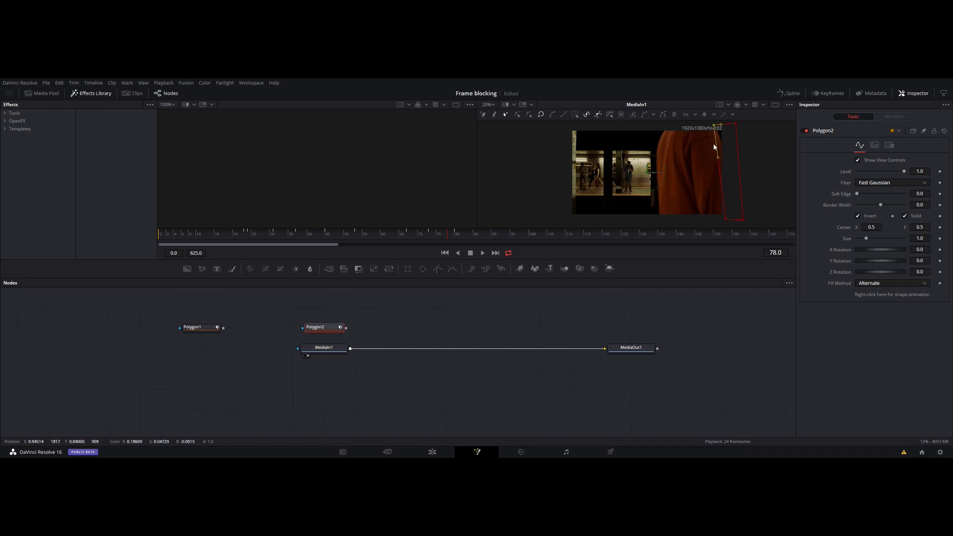
drag(718, 156, 734, 162)
click(438, 233)
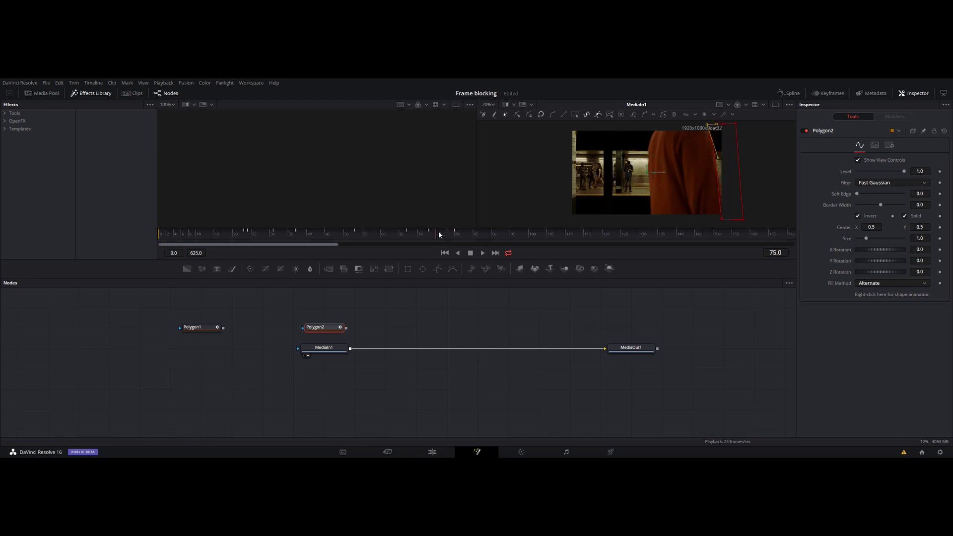
drag(437, 231, 440, 232)
drag(452, 234, 438, 234)
drag(276, 231, 365, 234)
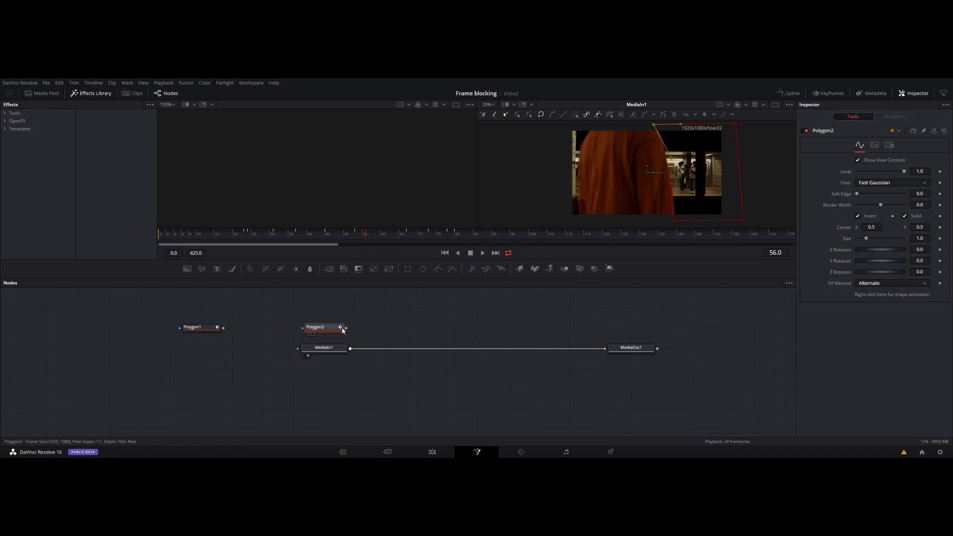
- Connect Polygon2 to MediaIn1's mask input and check the masked result at frame 22
drag(346, 329, 341, 348)
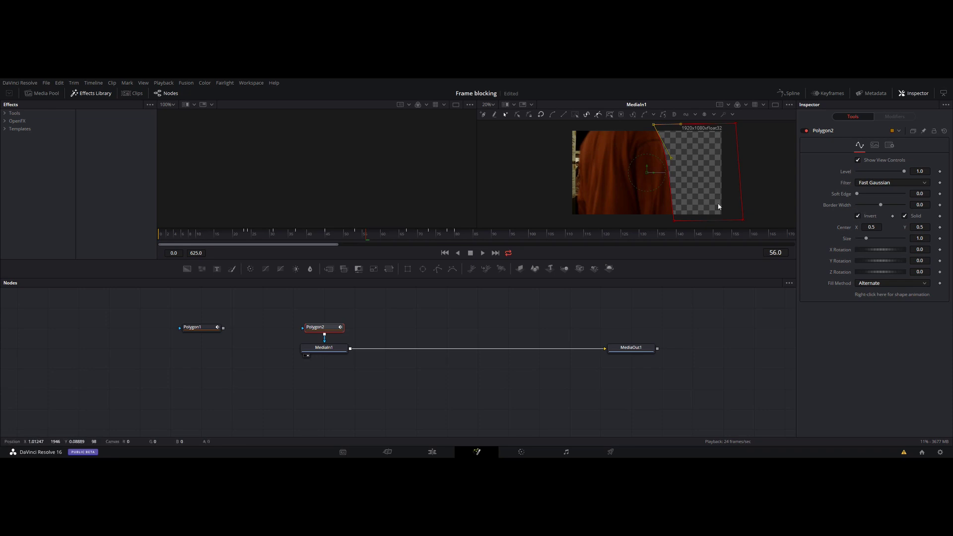
mouse_move(311, 233)
mouse_down()
mouse_move(240, 233)
mouse_move(299, 234)
mouse_up()
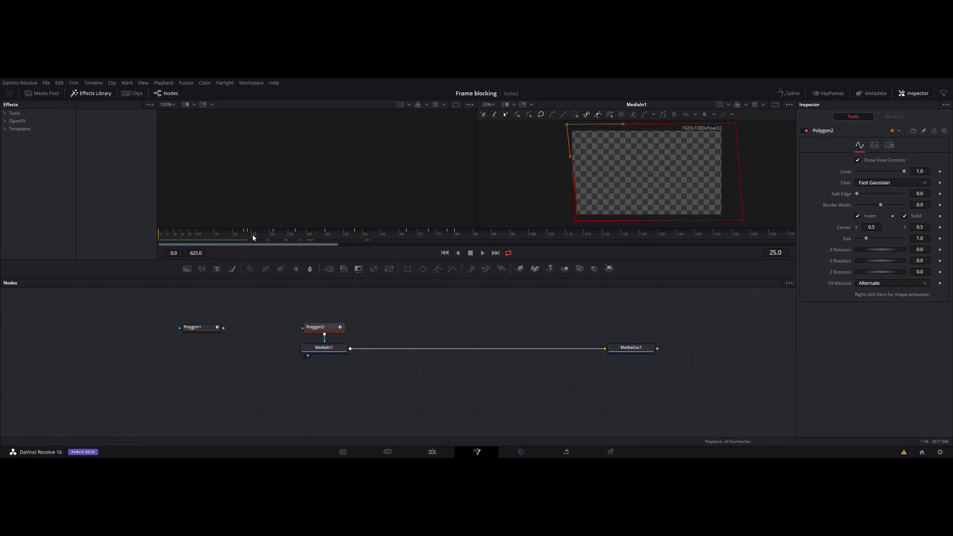
click(497, 312)
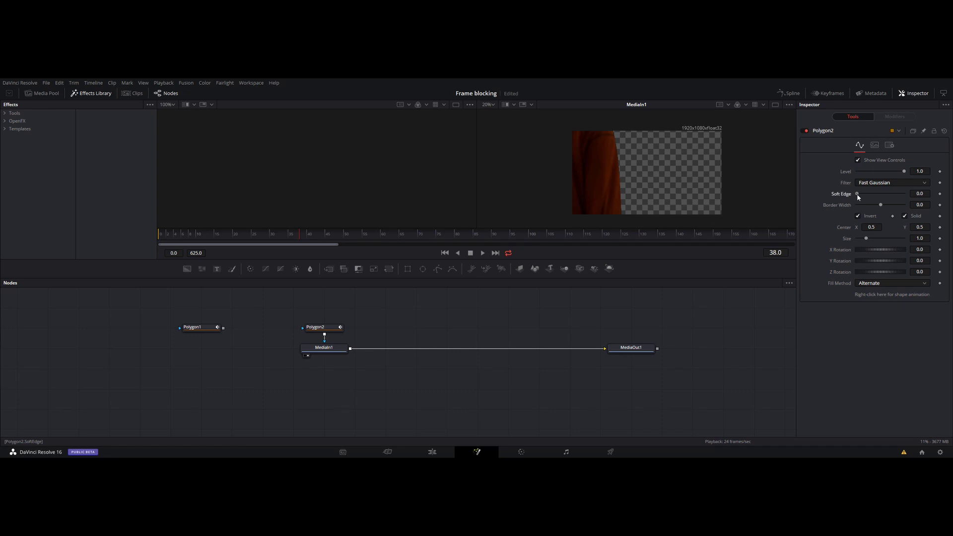
- Set Polygon2's Soft Edge to 0.0157 and scrub from frame 15 to review the footage
drag(857, 194, 861, 194)
click(216, 236)
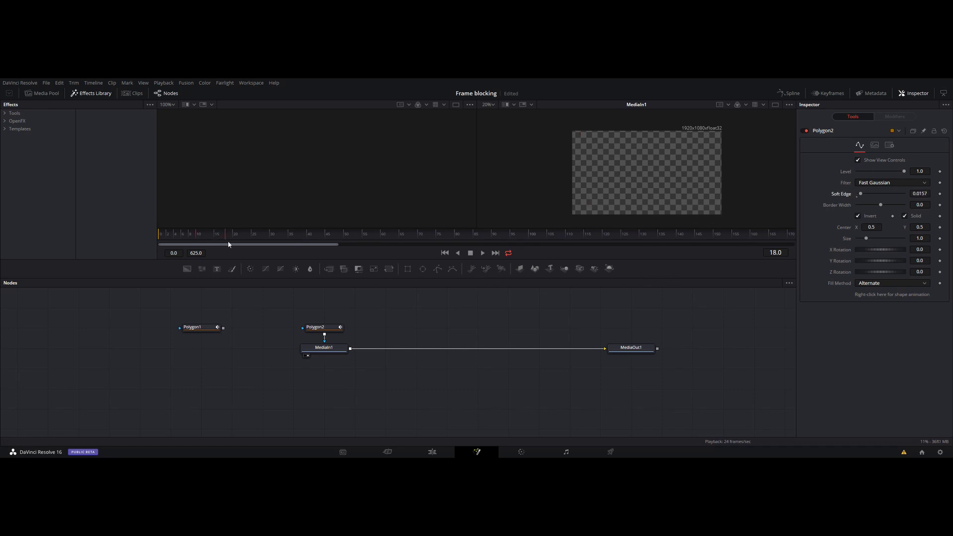
drag(228, 244, 465, 247)
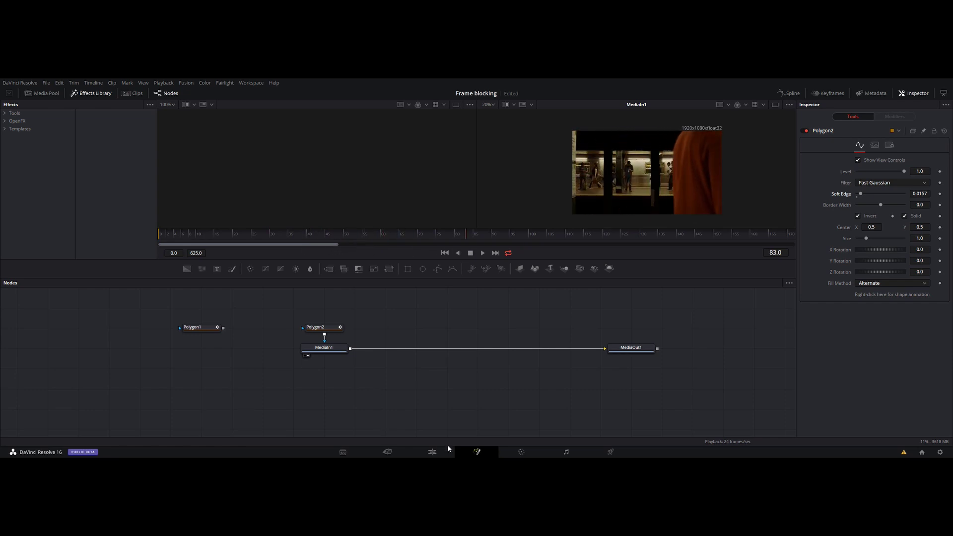
- Shift the train clip later on Video 2 and play back its overlap with the metro kiev clip
click(432, 451)
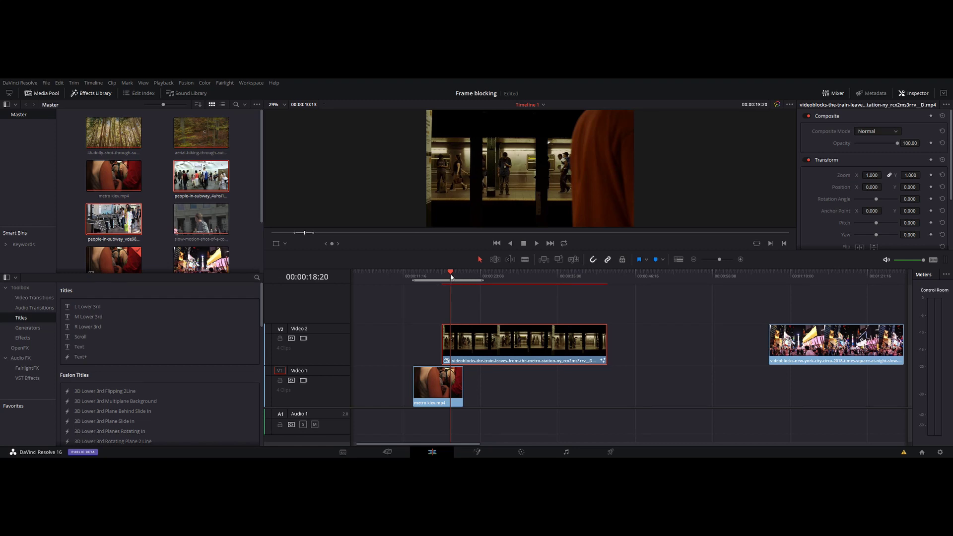
mouse_move(517, 347)
mouse_down()
mouse_move(575, 349)
mouse_move(506, 349)
mouse_up()
click(430, 276)
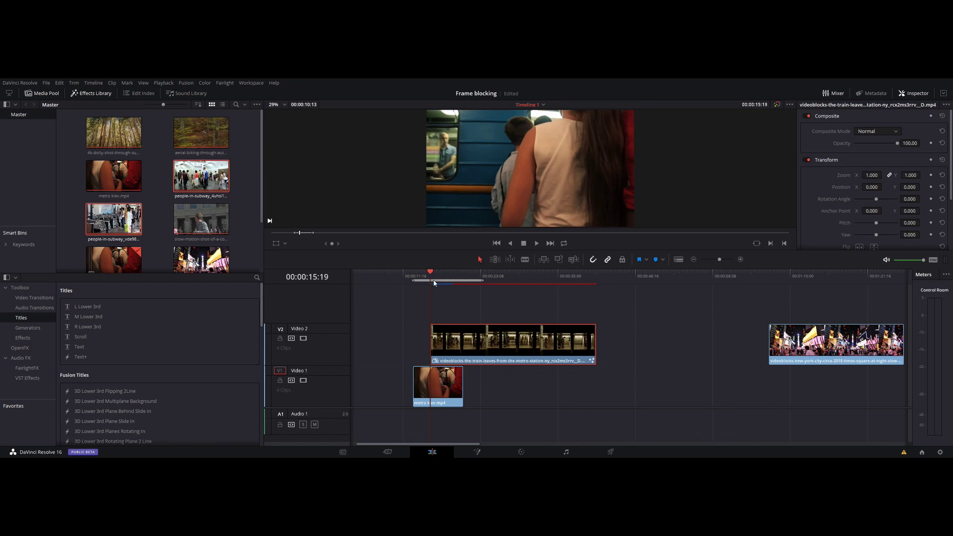
key(Up)
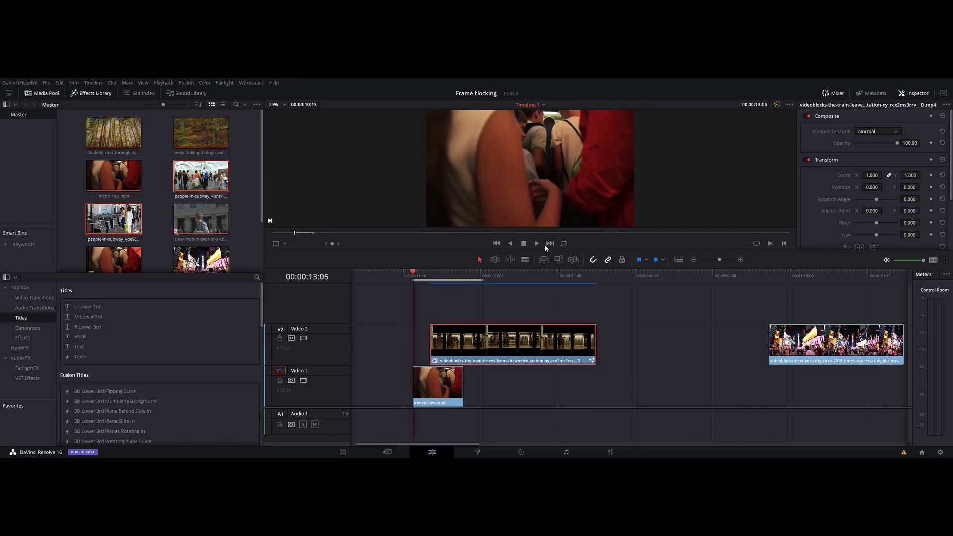
click(537, 243)
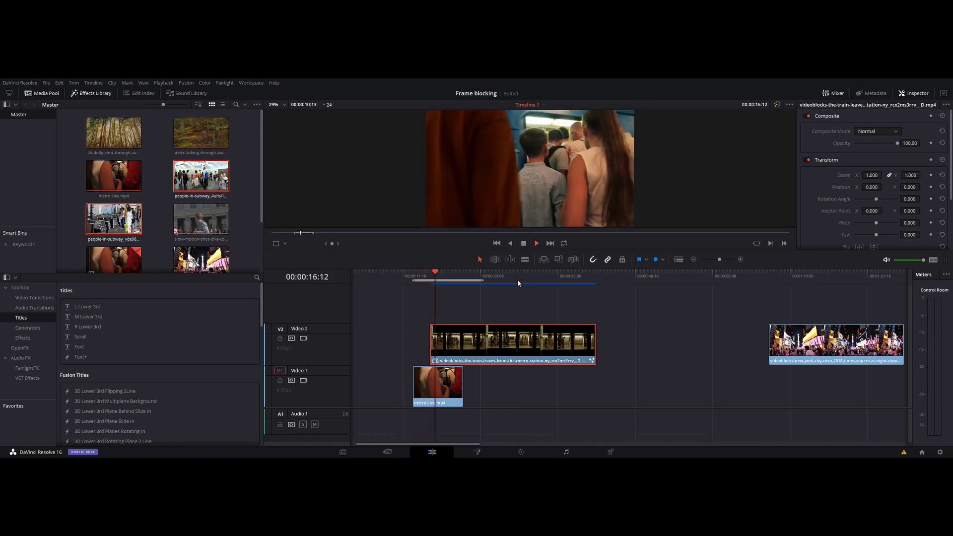
key(space)
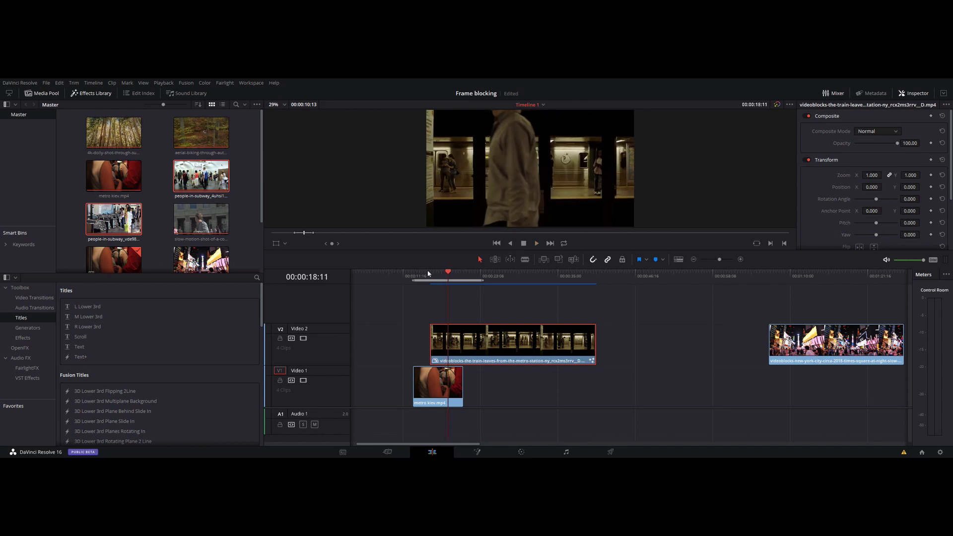
mouse_move(428, 274)
mouse_down()
mouse_move(441, 276)
mouse_move(423, 286)
mouse_up()
- Navigate to the forest clips, select the 4k-dolly clip on Video 2, and play it over the biking clip
scroll(640, 307, right, 3)
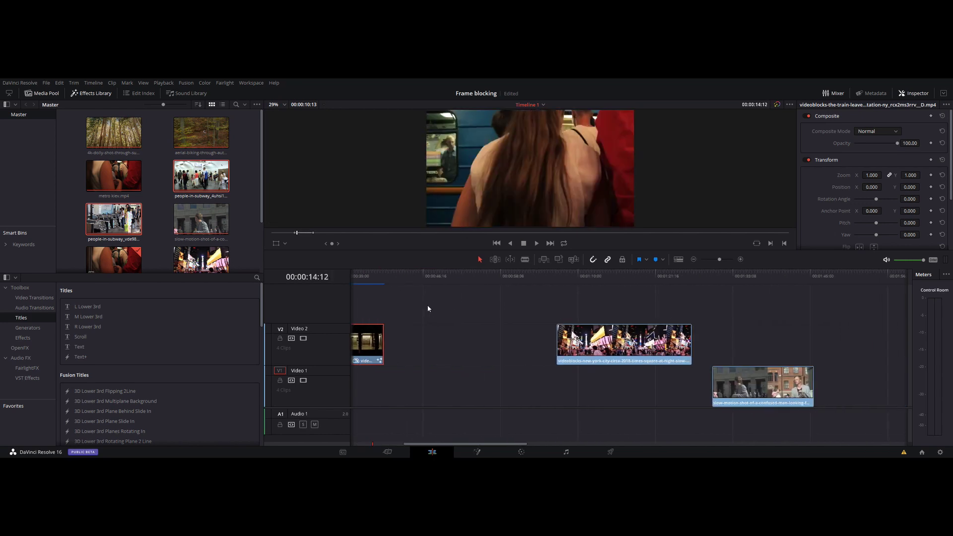
scroll(719, 307, down, 3)
scroll(511, 327, down, 1)
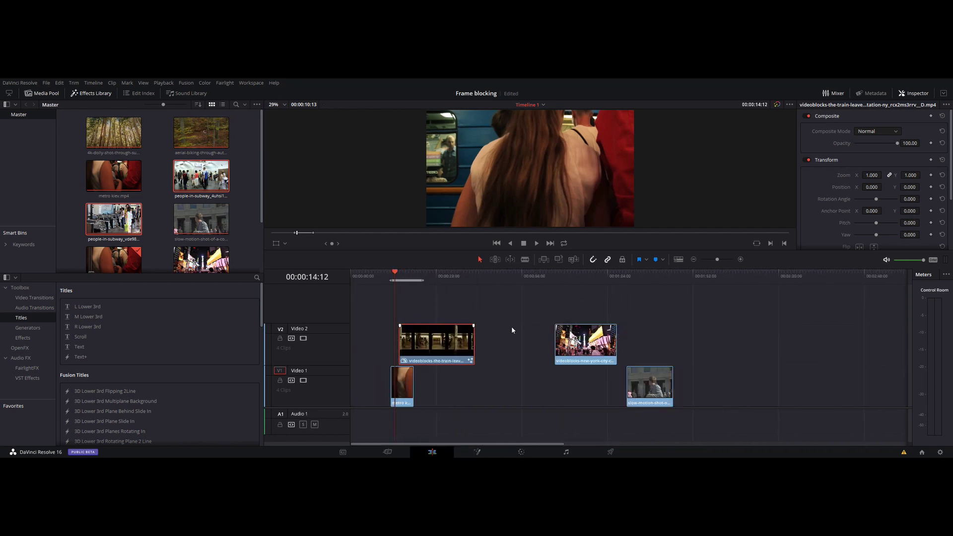
scroll(512, 327, down, 1)
scroll(516, 328, down, 1)
click(658, 283)
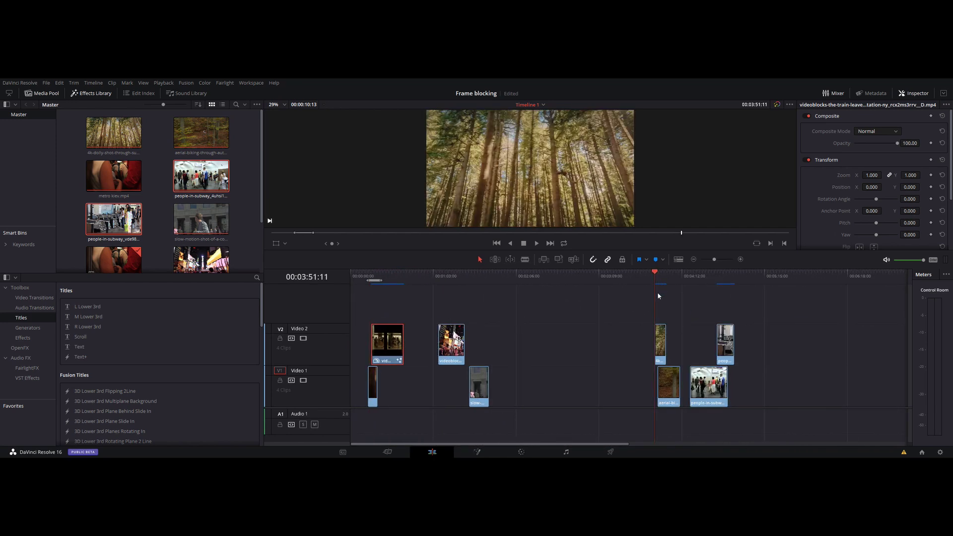
scroll(657, 292, right, 1)
scroll(520, 321, up, 1)
scroll(528, 328, up, 1)
scroll(528, 328, up, 1)
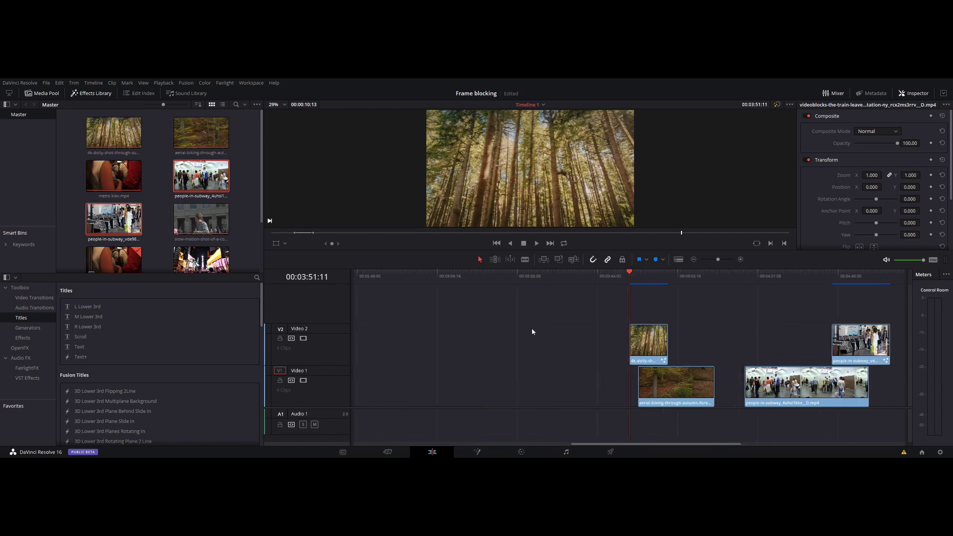
scroll(531, 343, up, 1)
scroll(496, 358, up, 1)
scroll(447, 338, up, 1)
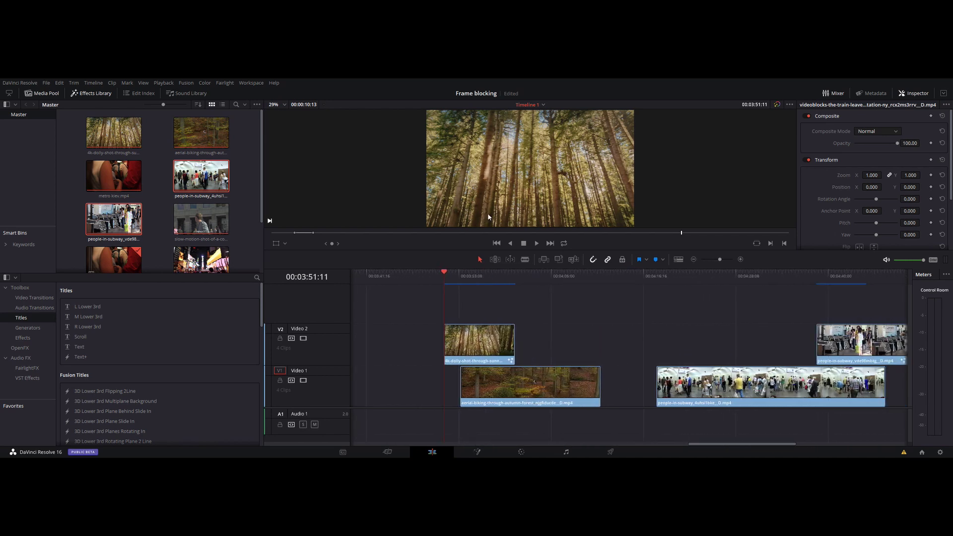
click(480, 341)
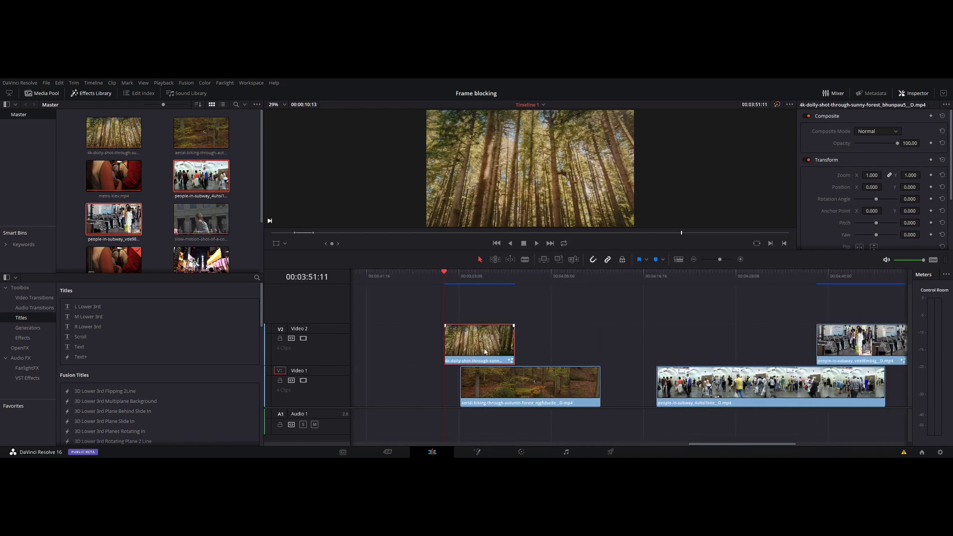
key(space)
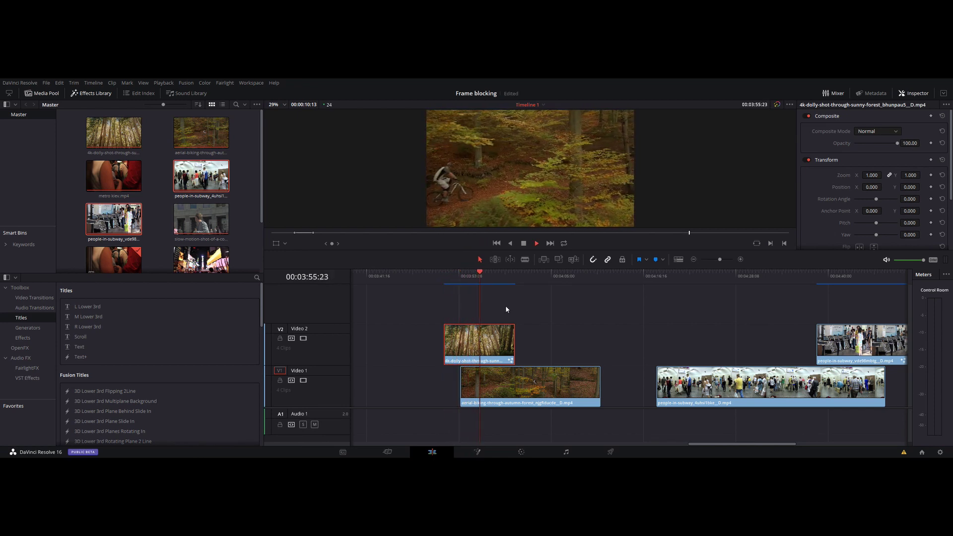
key(space)
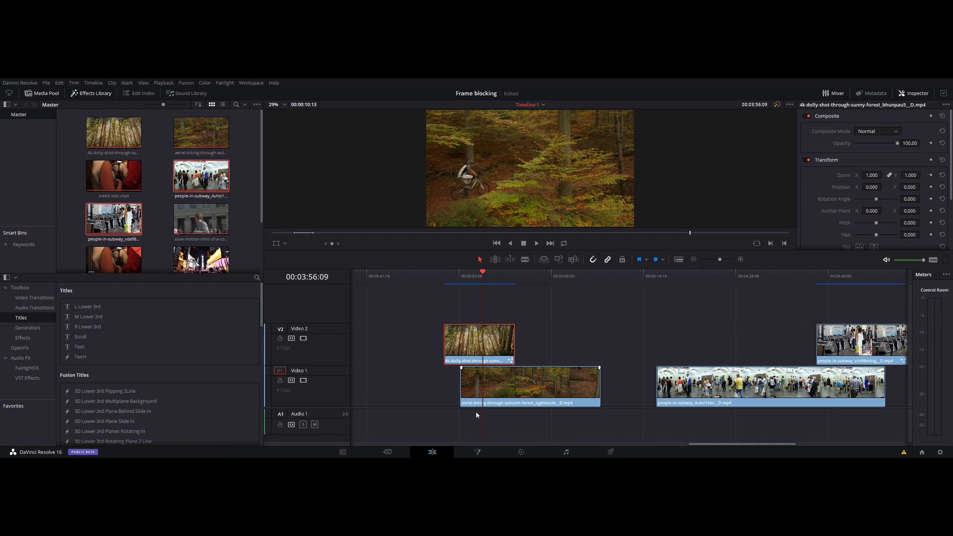
click(479, 452)
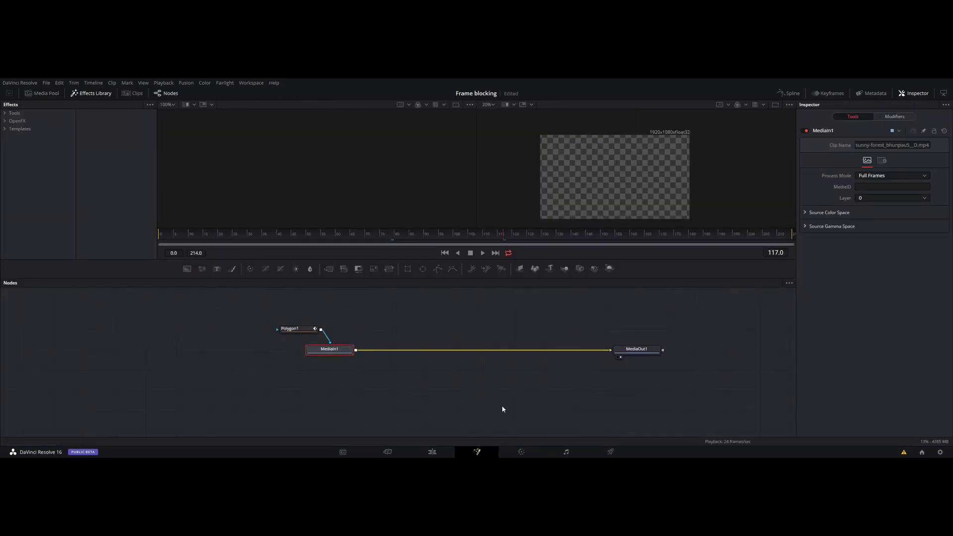
click(293, 332)
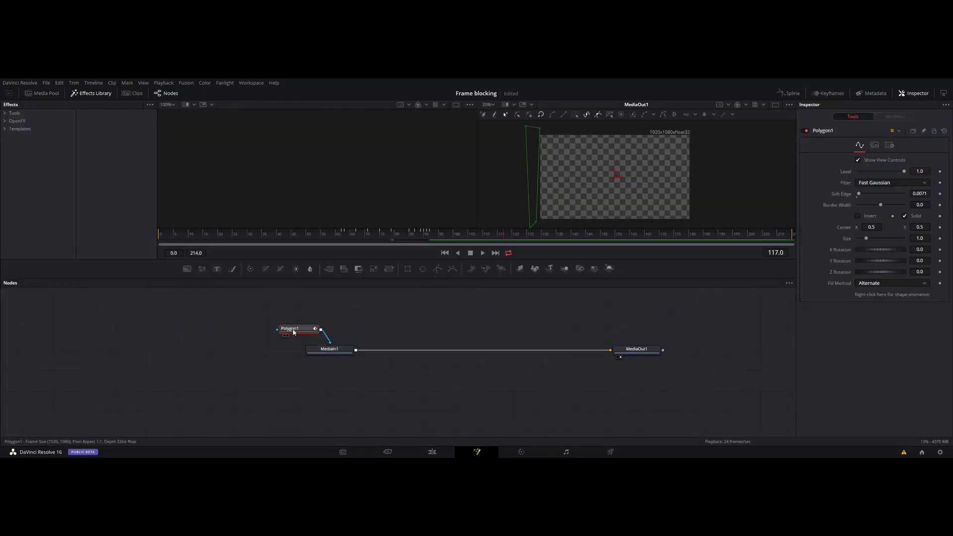
click(384, 236)
drag(384, 236, 386, 241)
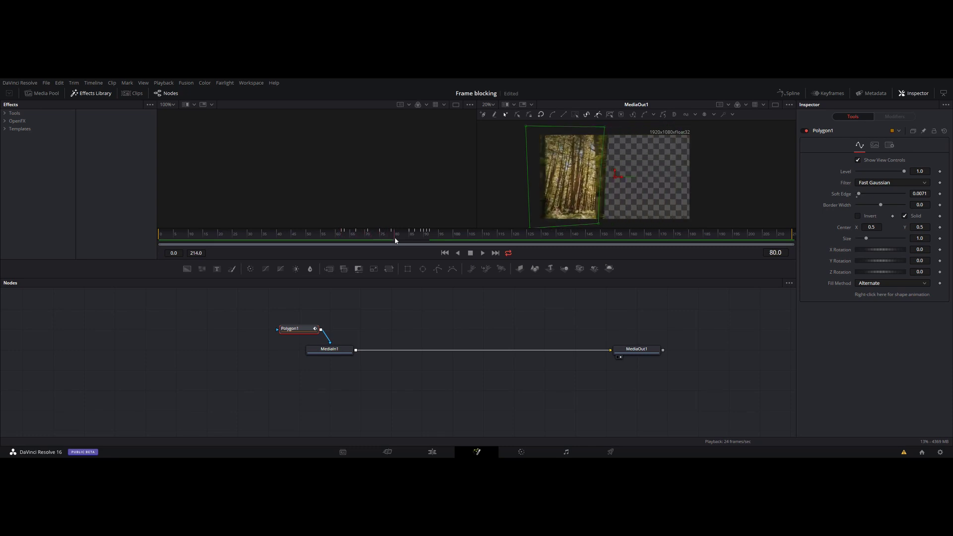
drag(386, 241, 437, 241)
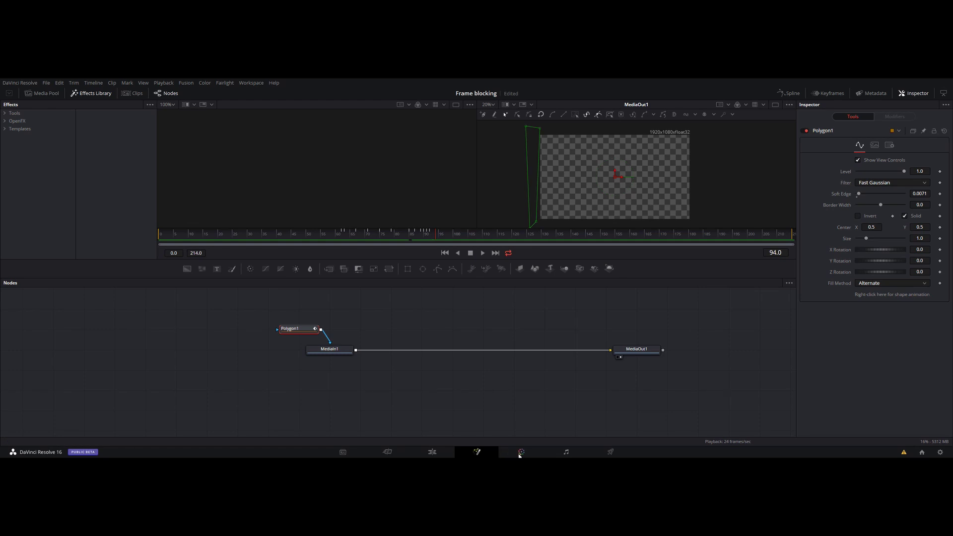
click(433, 451)
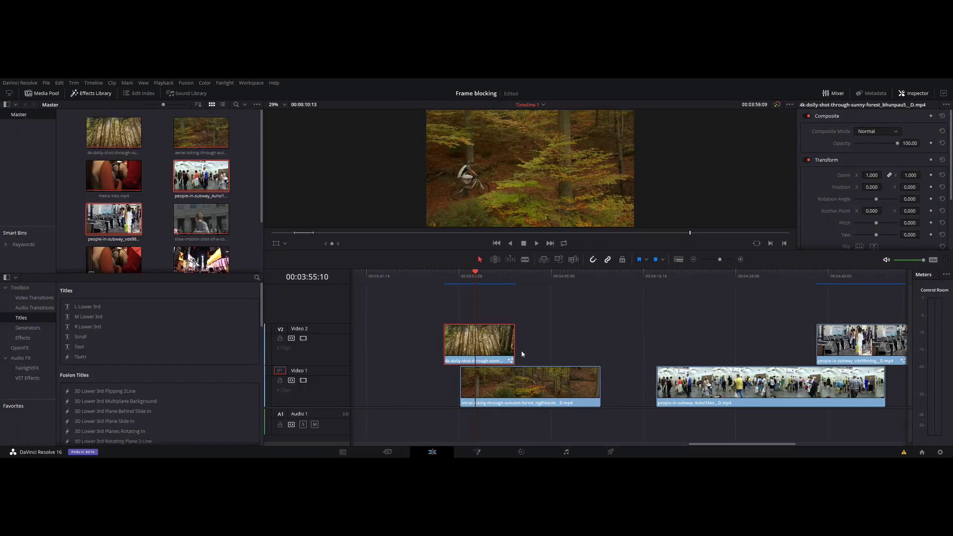
- Play back the subway clips from 04:40:00, then open the people-in-subway clip on Video 2 in Fusion
scroll(546, 318, right, 3)
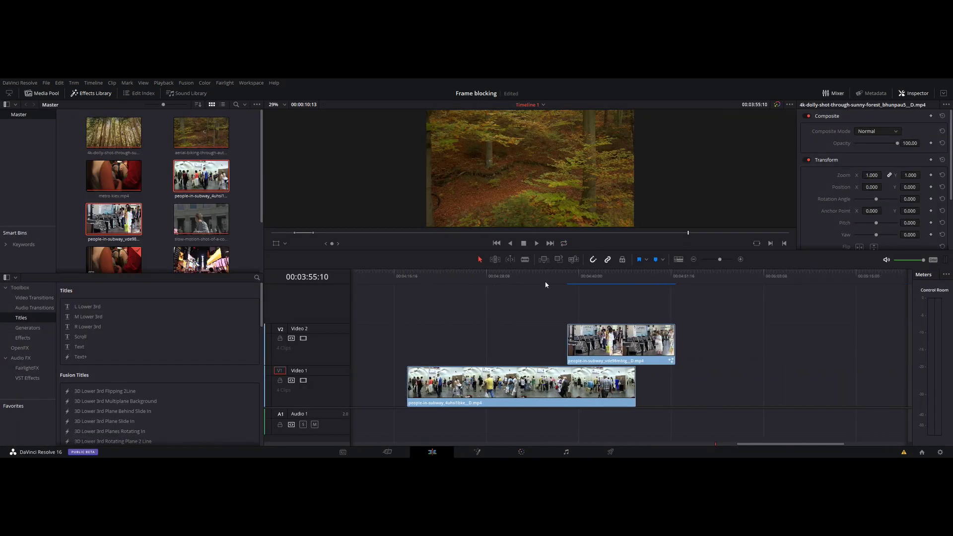
click(518, 276)
key(space)
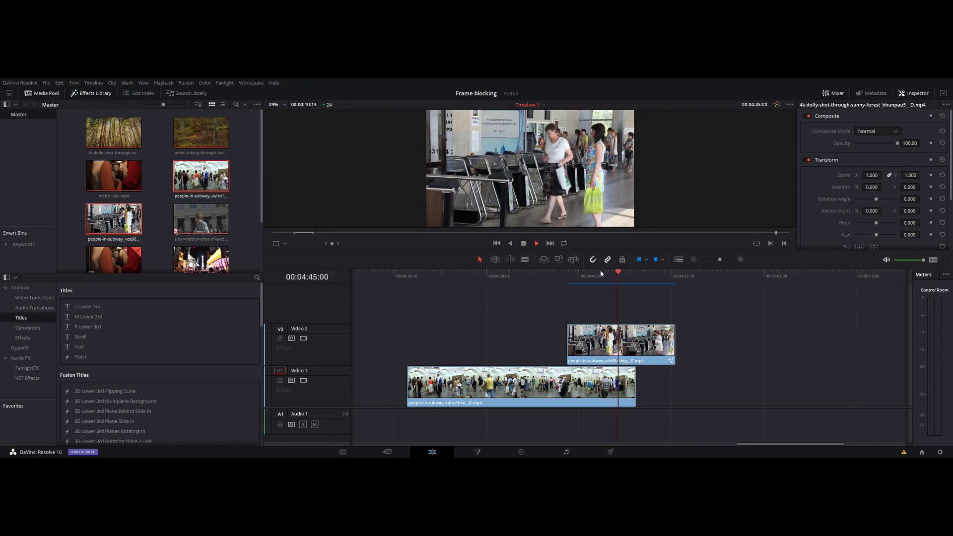
click(578, 274)
click(599, 344)
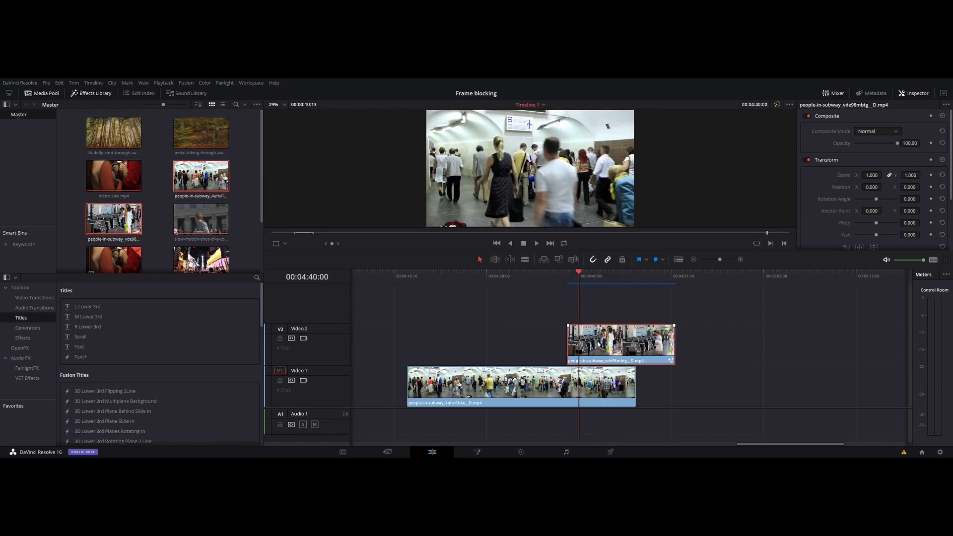
click(496, 452)
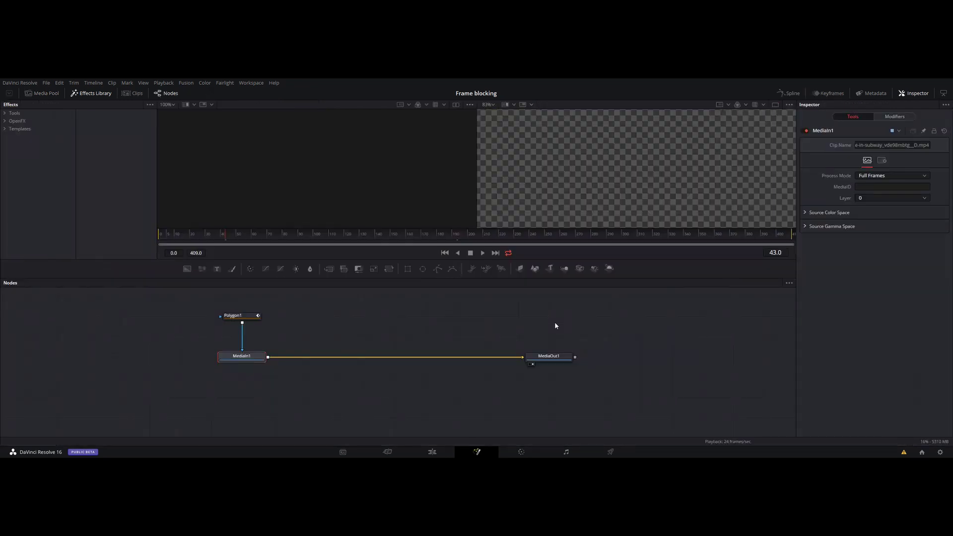
- Check Polygon1's mask around the passing man at frame 128 with the viewer fitted, then return to Edit
click(253, 318)
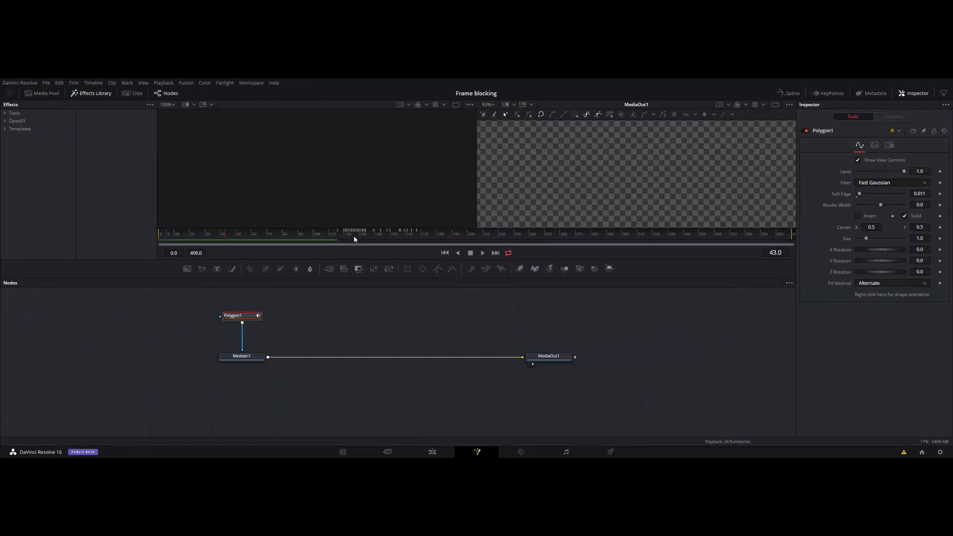
drag(346, 235, 358, 236)
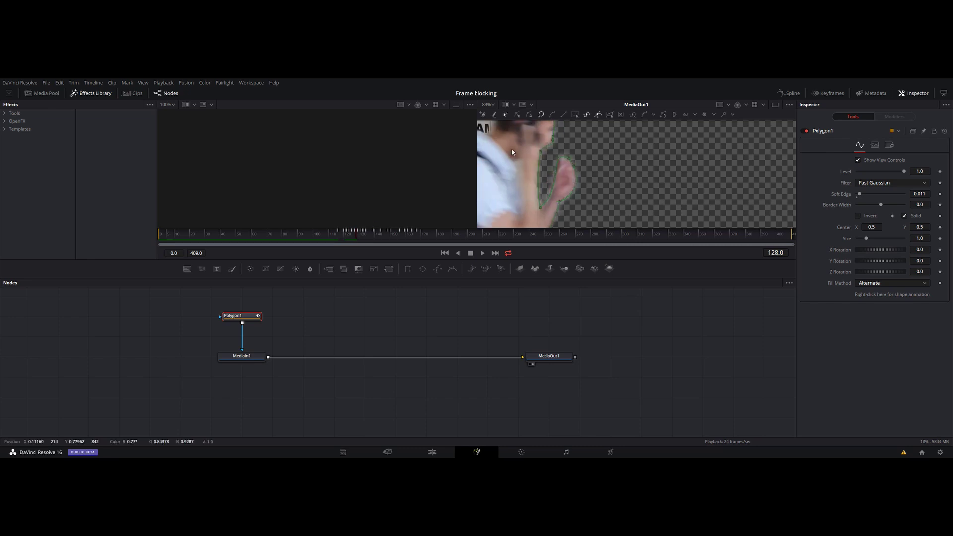
click(494, 104)
click(487, 111)
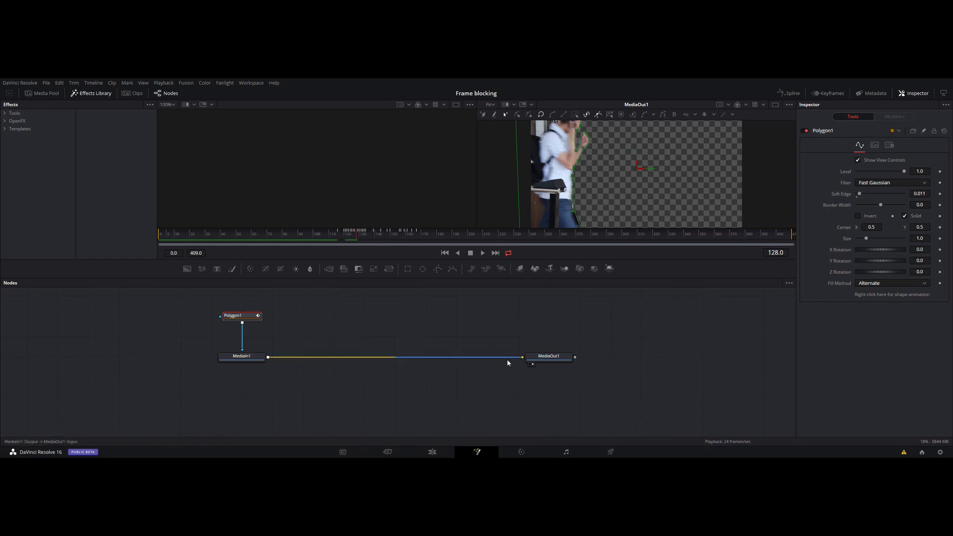
click(444, 454)
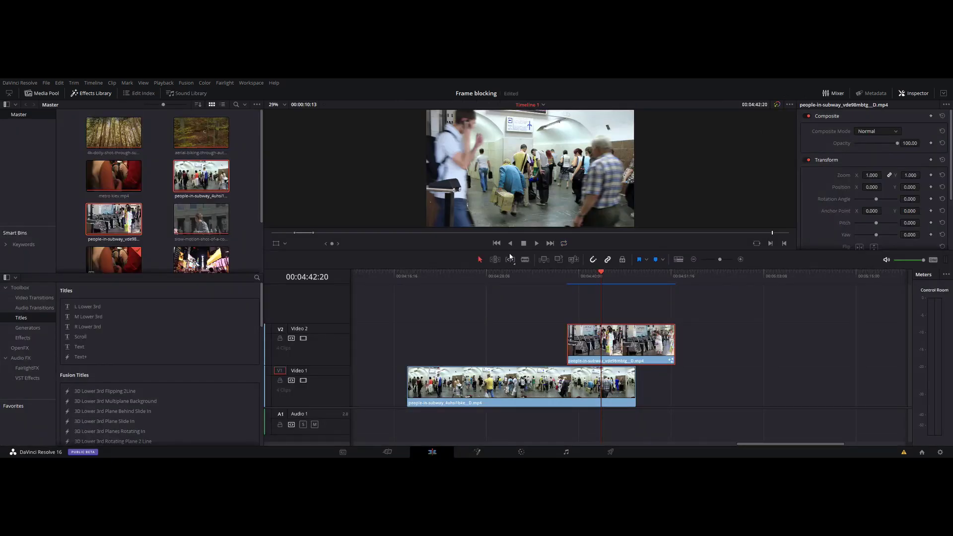
drag(599, 278, 598, 275)
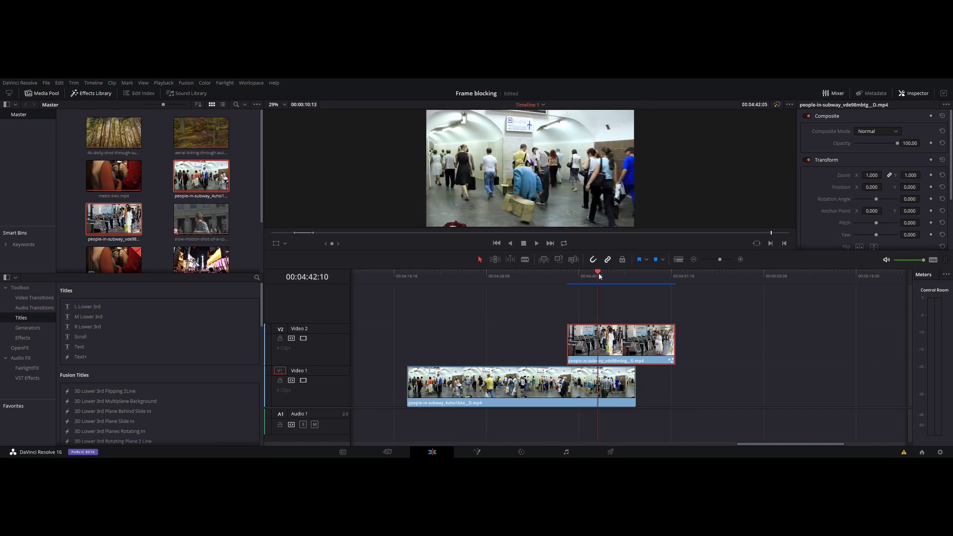
click(560, 277)
key(space)
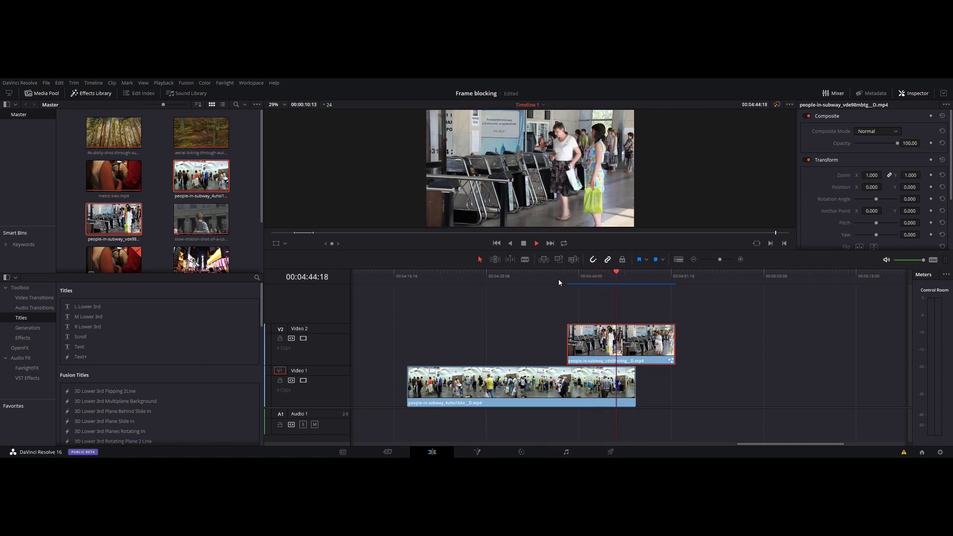
drag(584, 276, 603, 279)
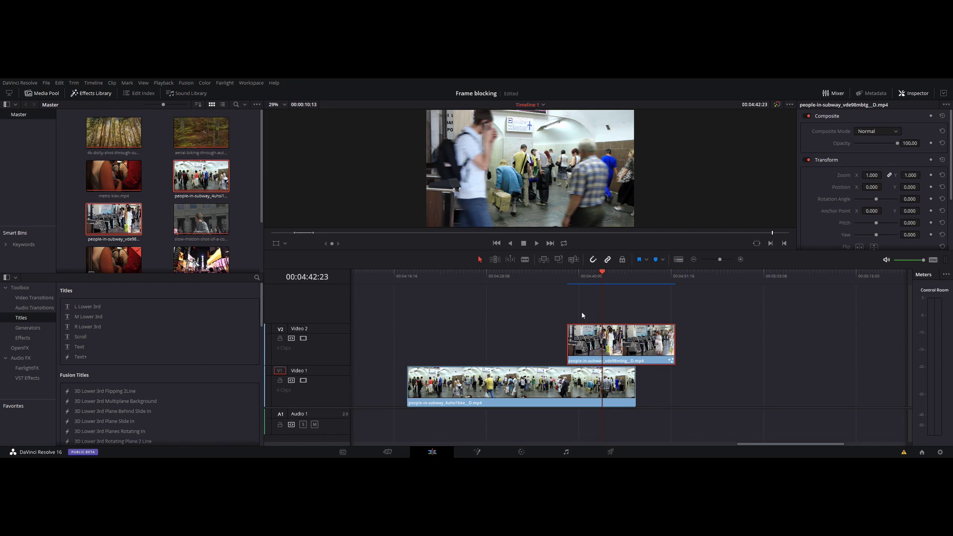
scroll(685, 314, left, 3)
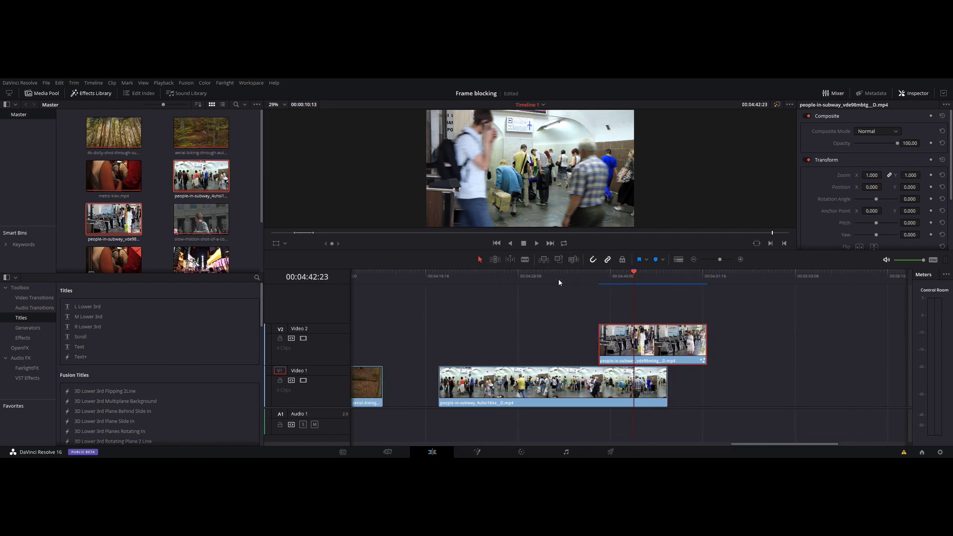